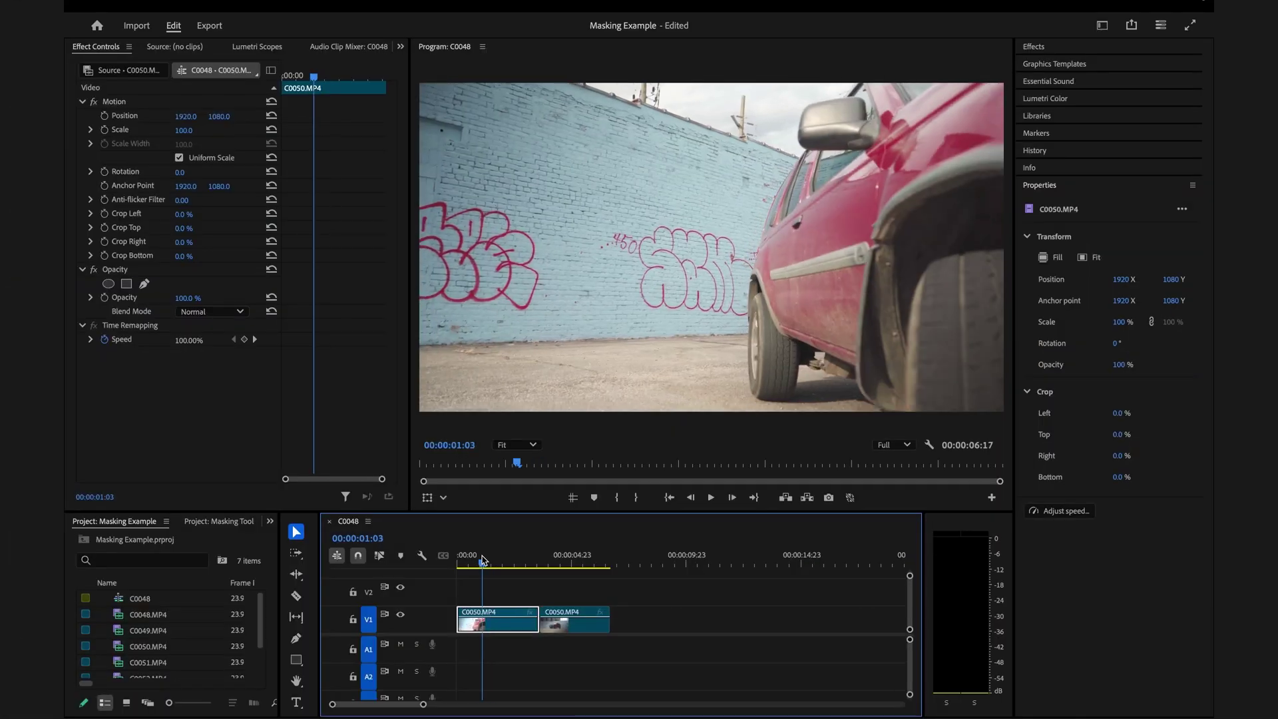
Trim the start of the first C0050.MP4 clip and remove the gap left before it
{"action": "key", "text": "space"}
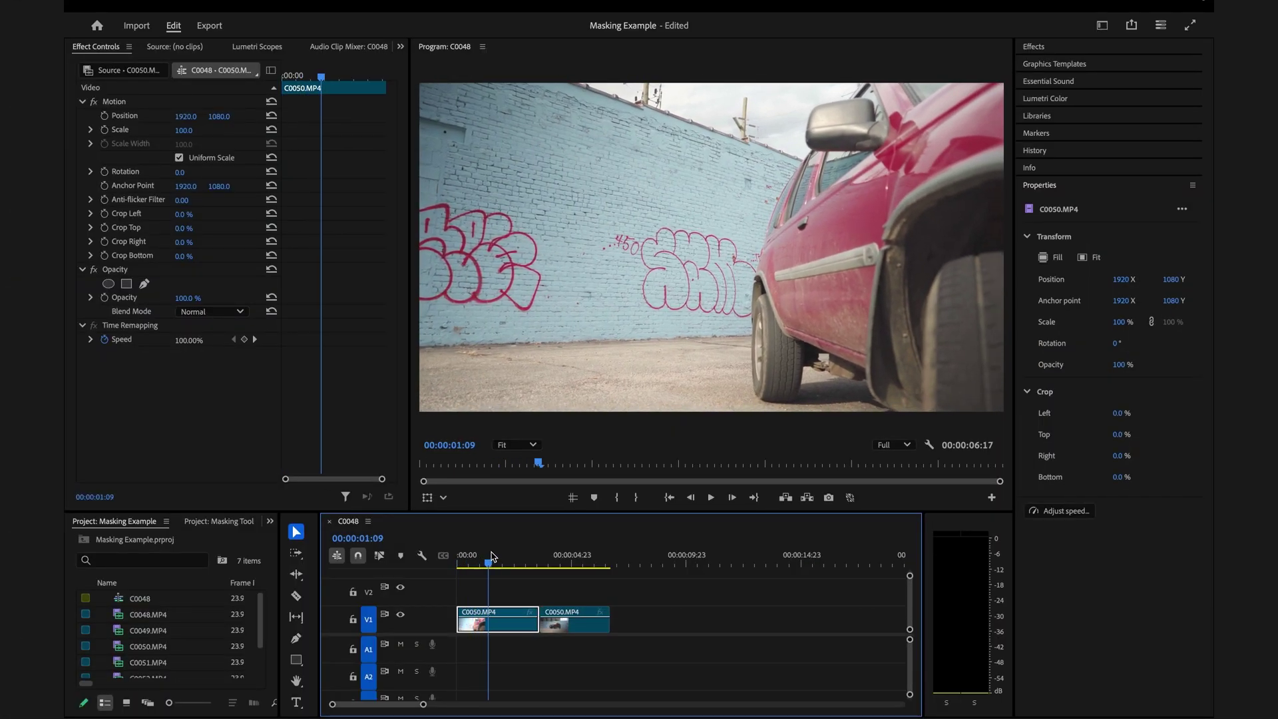
{"action": "left_click_drag", "start_coordinate": [461, 626], "coordinate": [492, 625]}
{"action": "left_click", "coordinate": [485, 625]}
{"action": "key", "text": "BackSpace"}
Move the playhead to 00:00:01:12, where the car's bodywork covers nearly the whole frame
{"action": "left_click_drag", "start_coordinate": [477, 556], "coordinate": [488, 551]}
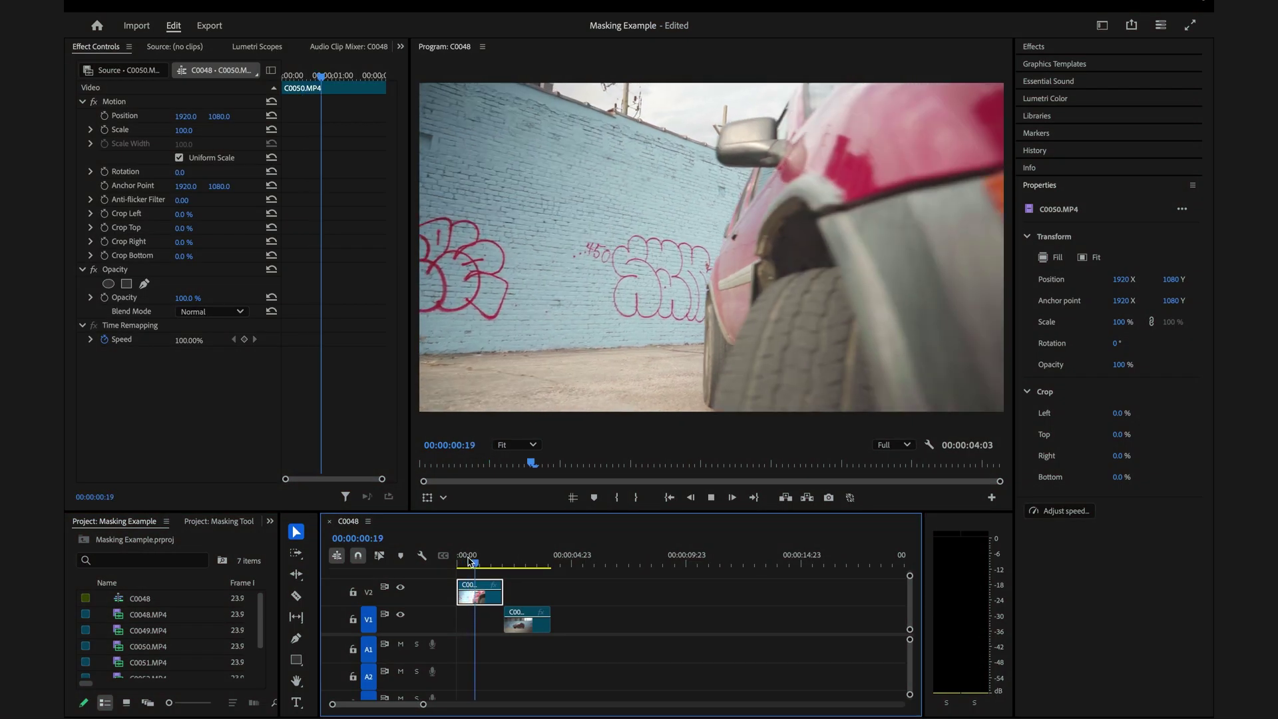
{"action": "key", "text": "Right"}
{"action": "key", "text": "Right"}
{"action": "key", "text": "Right"}
{"action": "key", "text": "Right"}
{"action": "key", "text": "Right"}
{"action": "key", "text": "Right"}
{"action": "key", "text": "Right"}
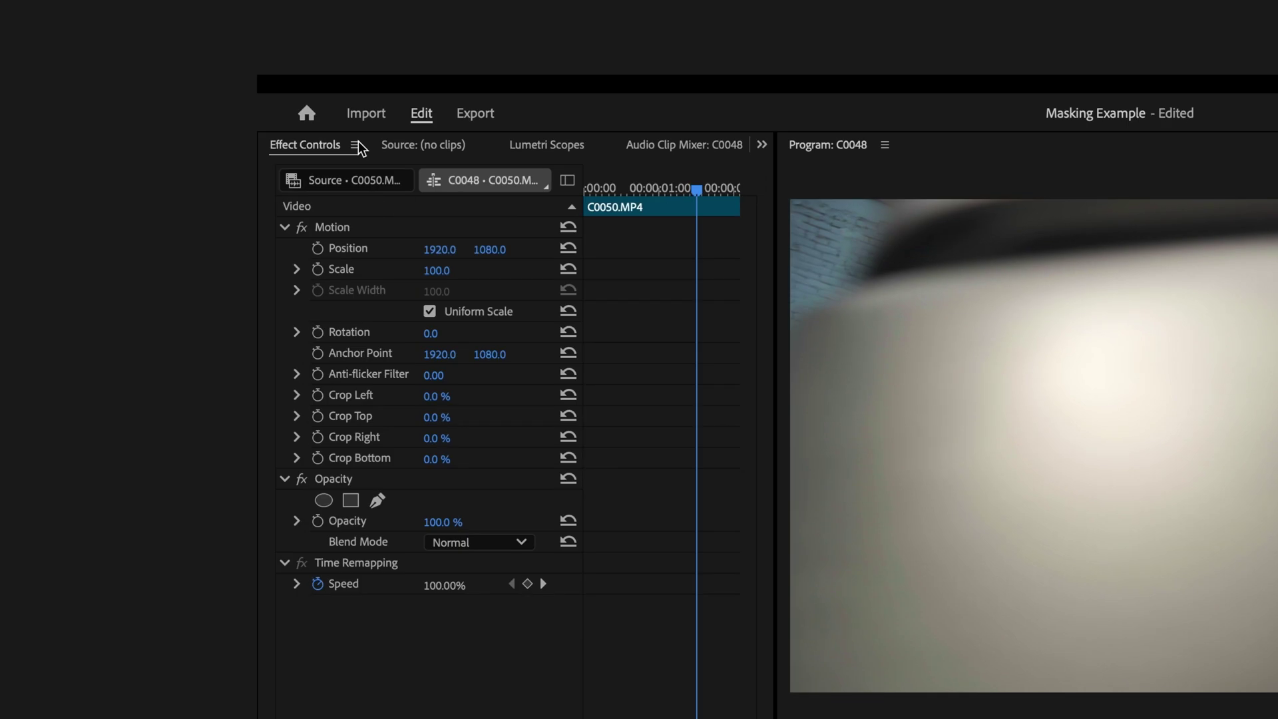
Show the Effect Controls panel for the clip on V2
{"action": "left_click", "coordinate": [359, 143]}
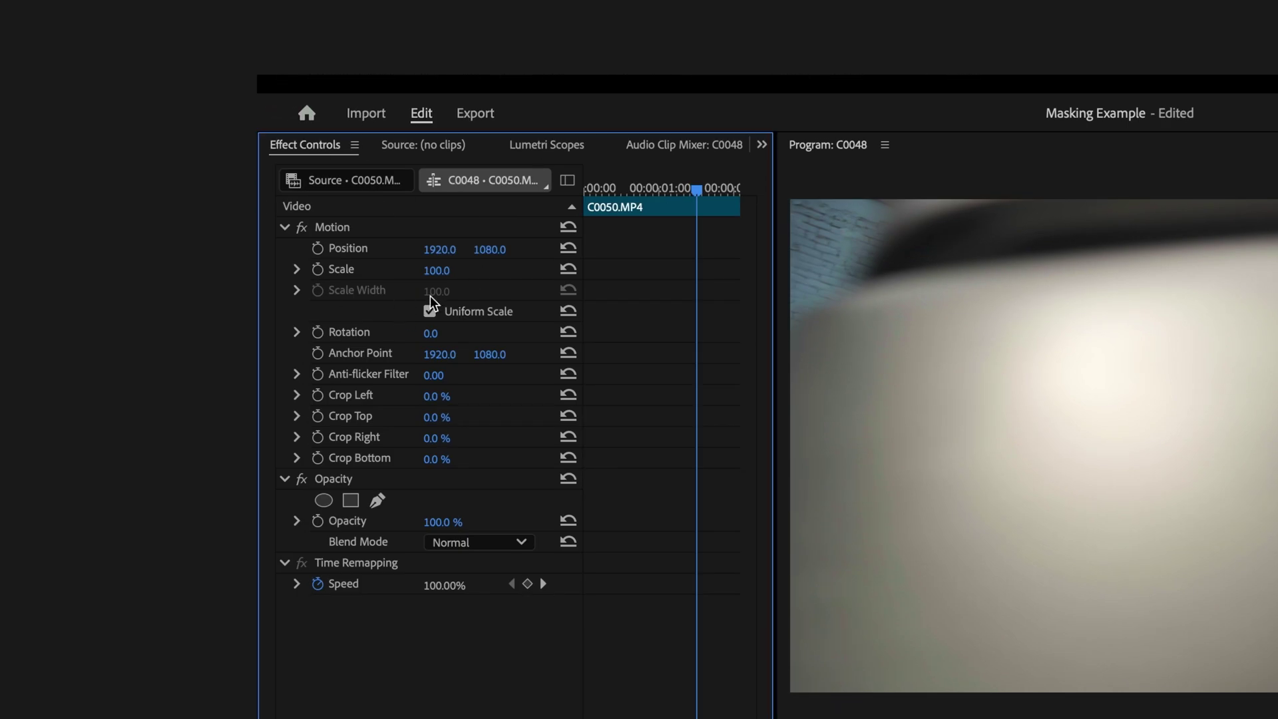
{"action": "left_click", "coordinate": [579, 9]}
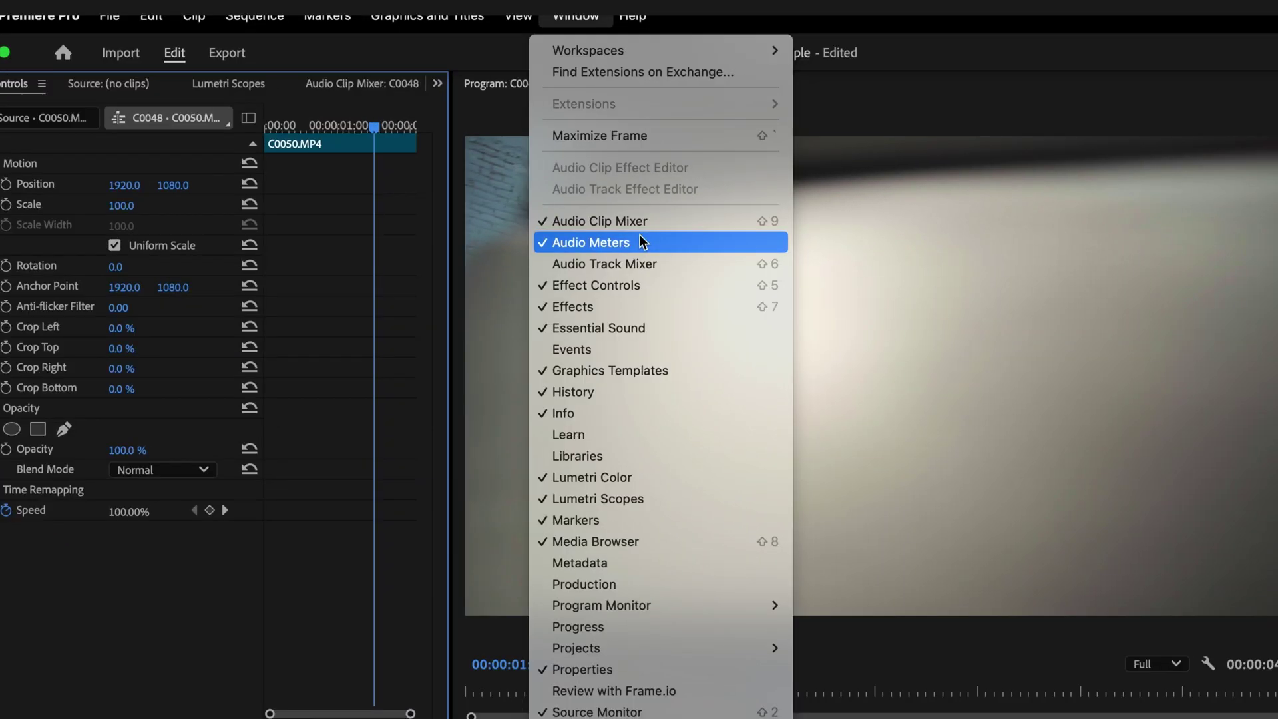
{"action": "left_click", "coordinate": [649, 284]}
{"action": "left_click", "coordinate": [576, 15]}
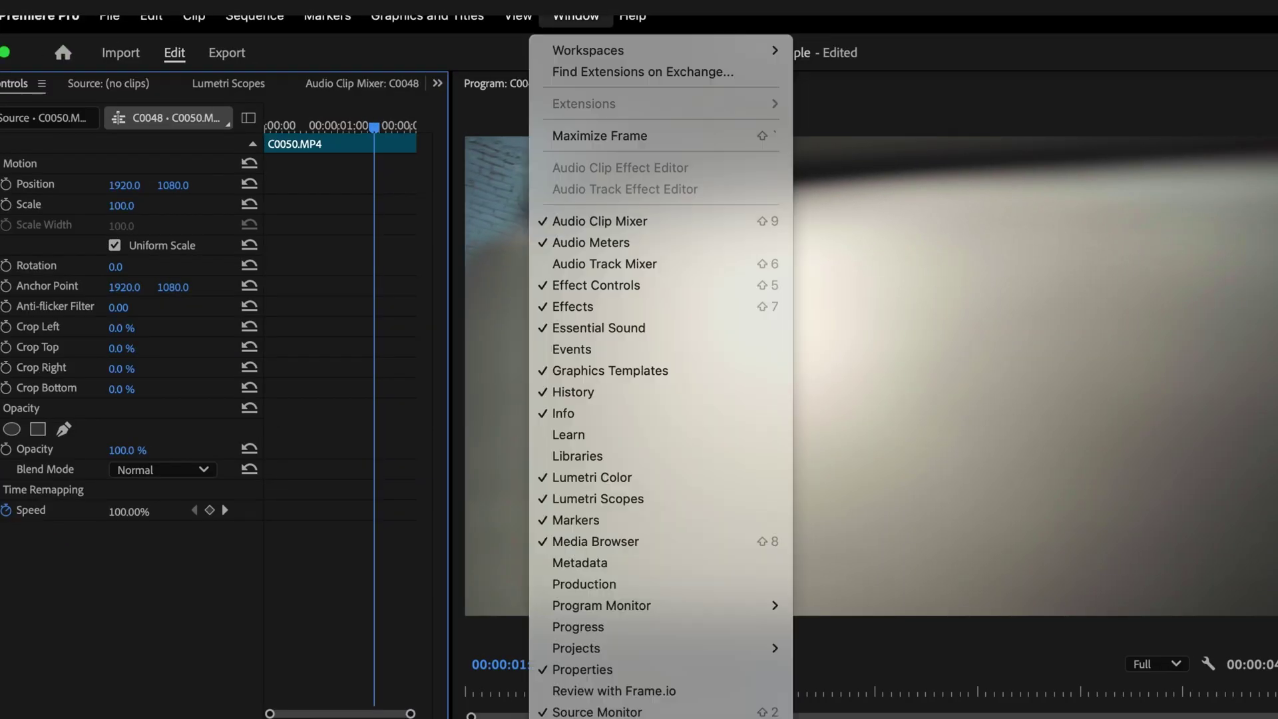
{"action": "left_click", "coordinate": [635, 285]}
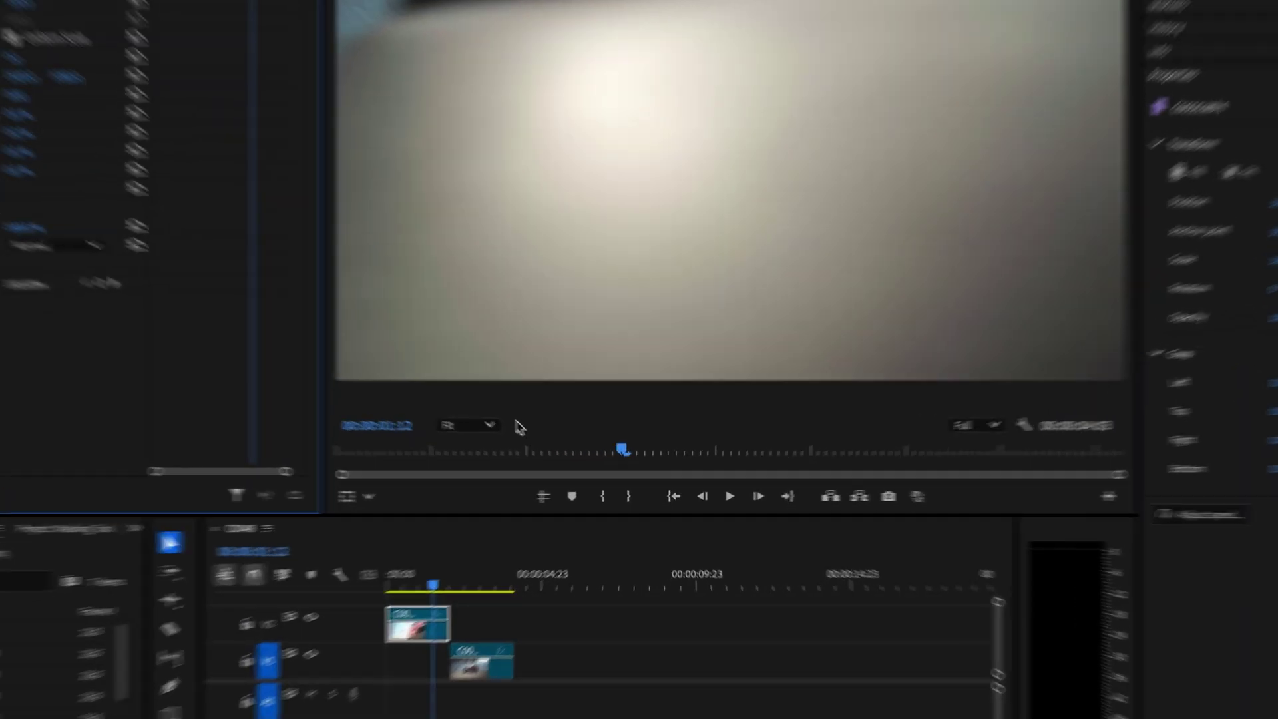
Draw a tall four-point opacity mask with the Pen tool, crossing the frame's right part and extending beyond its edges, at 00:00:01:13
{"action": "left_click", "coordinate": [516, 444]}
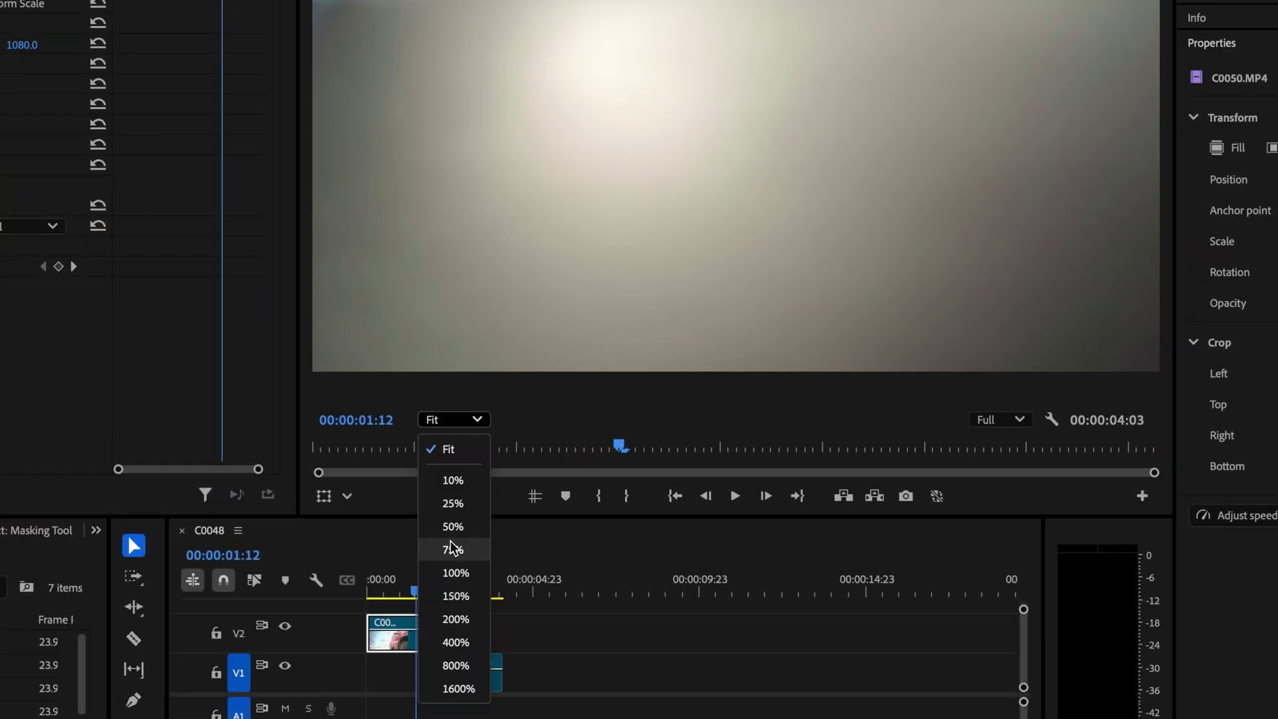
{"action": "left_click", "coordinate": [467, 504]}
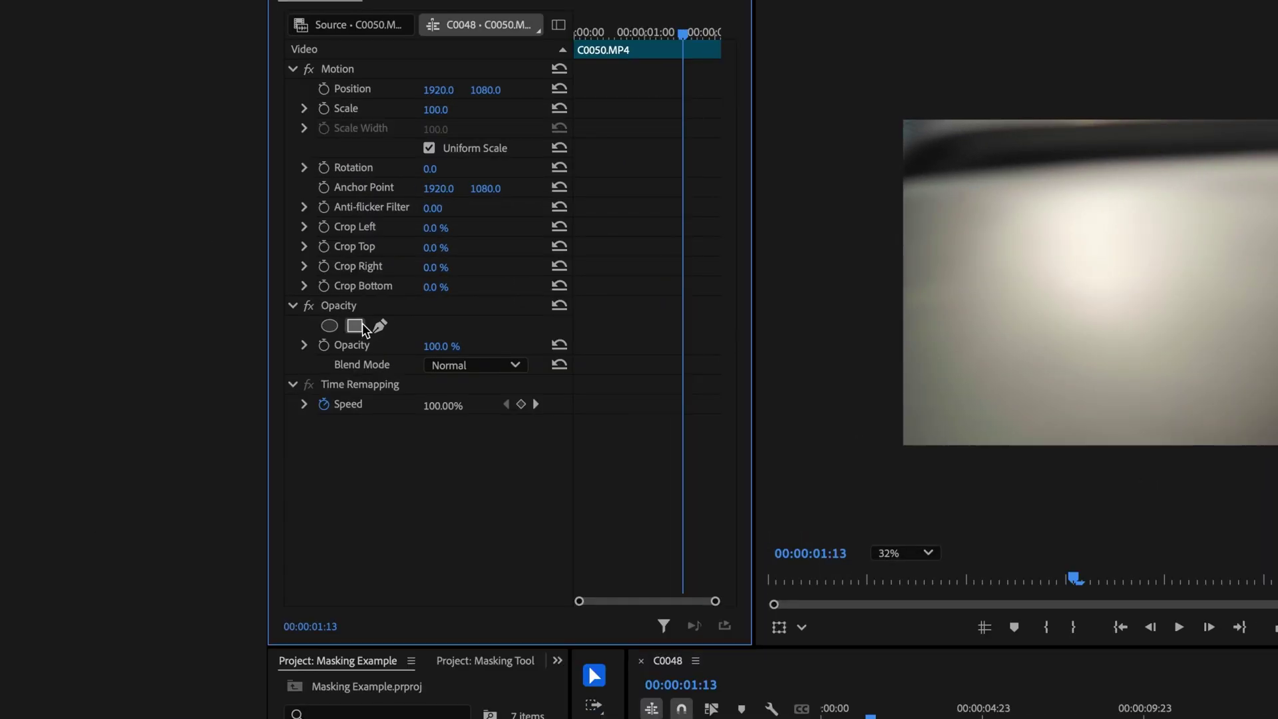
{"action": "left_click", "coordinate": [132, 282]}
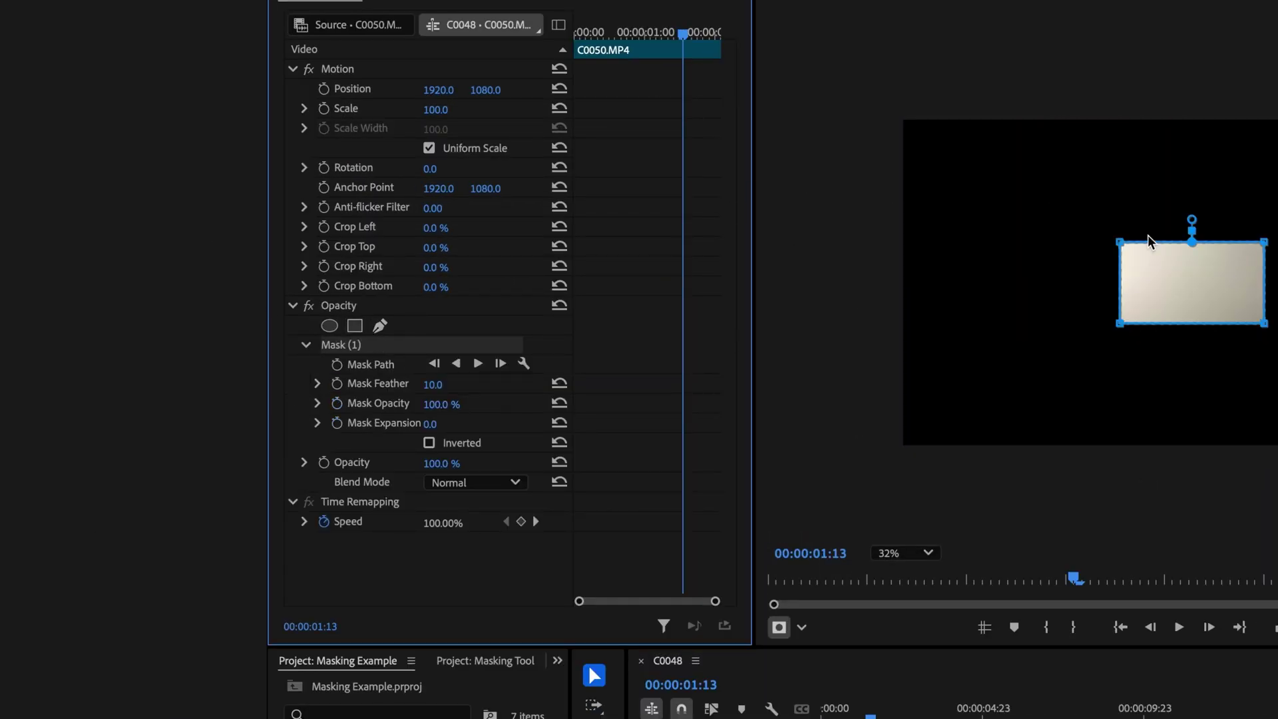
{"action": "key", "text": "Delete"}
{"action": "left_click", "coordinate": [380, 327]}
{"action": "left_click", "coordinate": [964, 32]}
{"action": "left_click", "coordinate": [919, 488]}
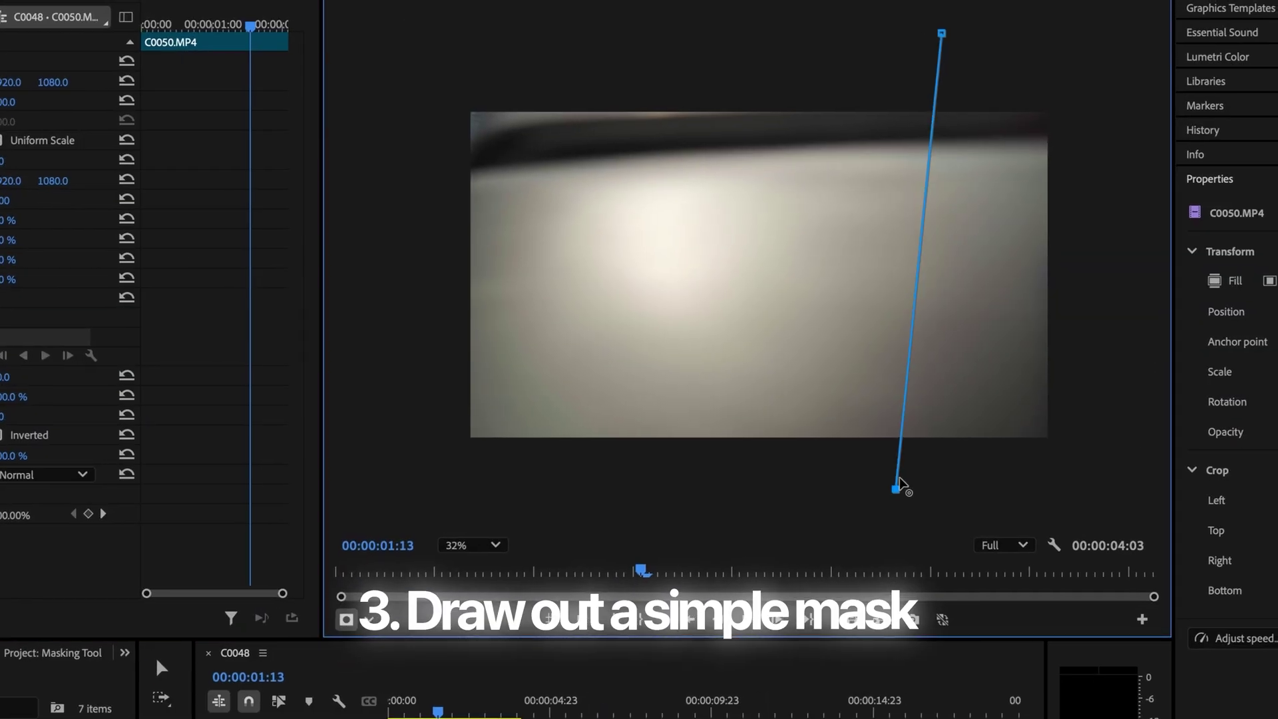
{"action": "left_click", "coordinate": [1126, 484]}
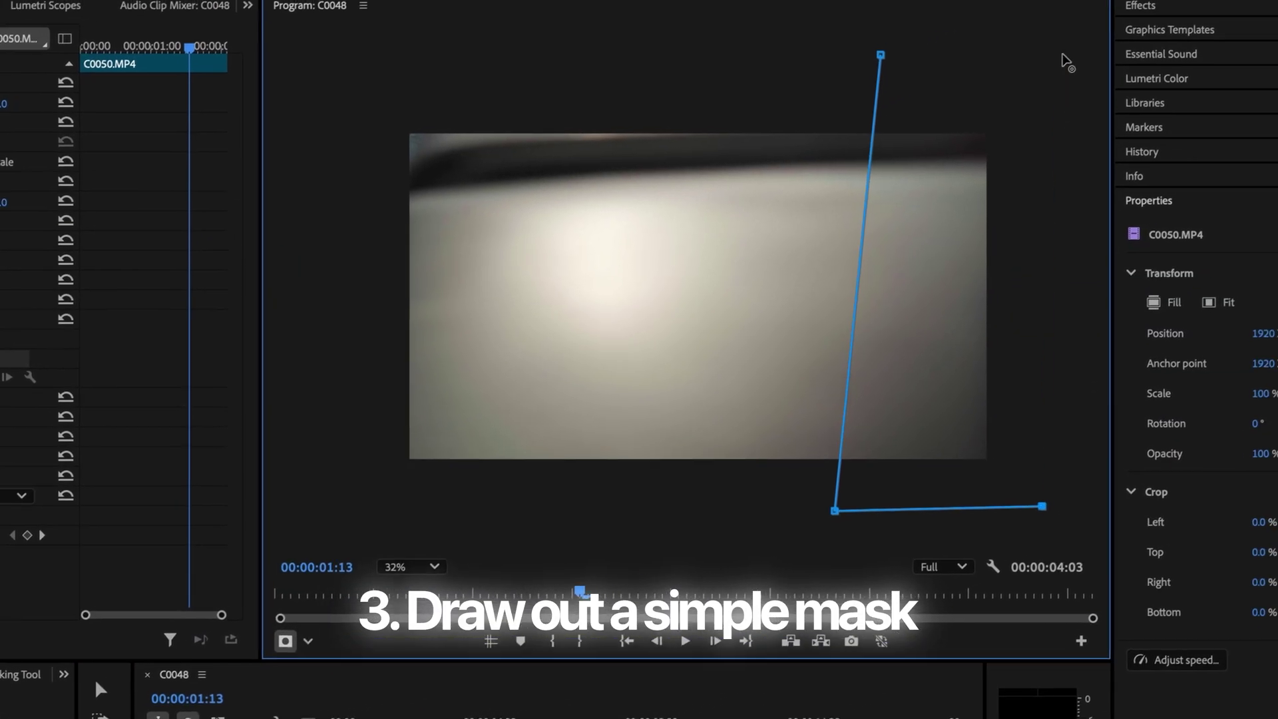
{"action": "left_click", "coordinate": [1063, 55]}
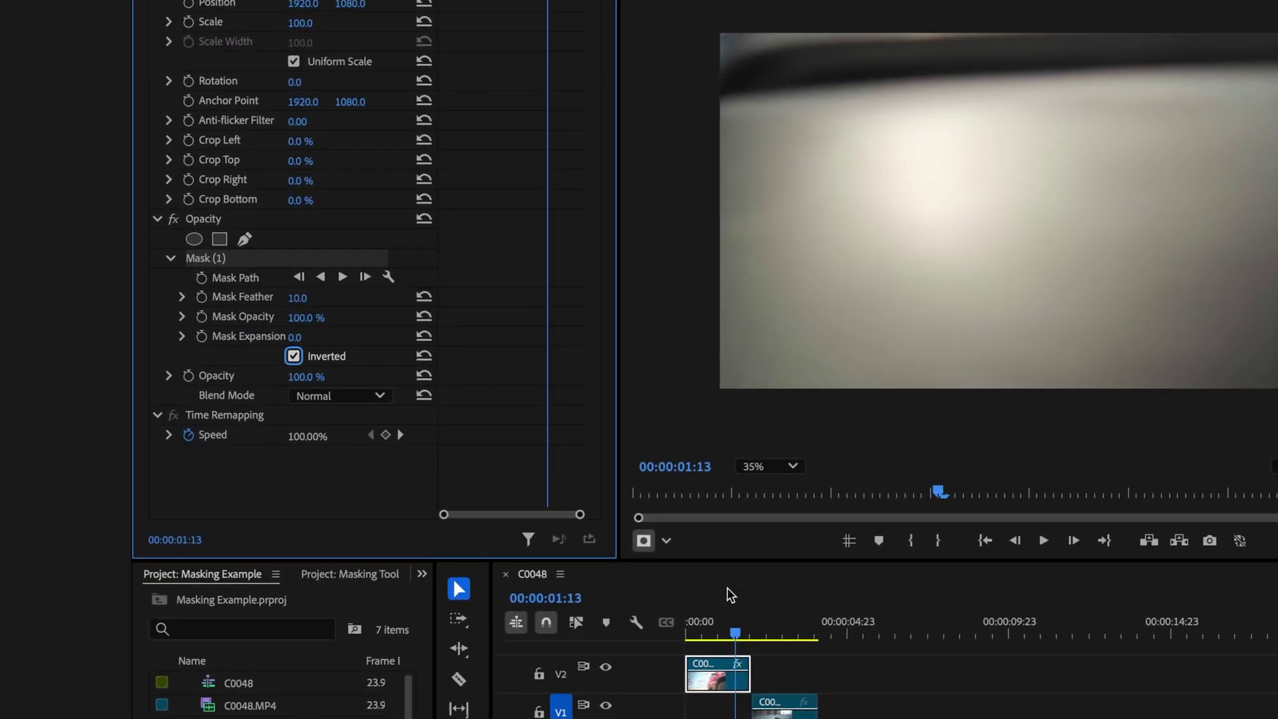
Start keyframing the Mask Path at 00:00:01:11
{"action": "left_click_drag", "start_coordinate": [737, 627], "coordinate": [735, 625]}
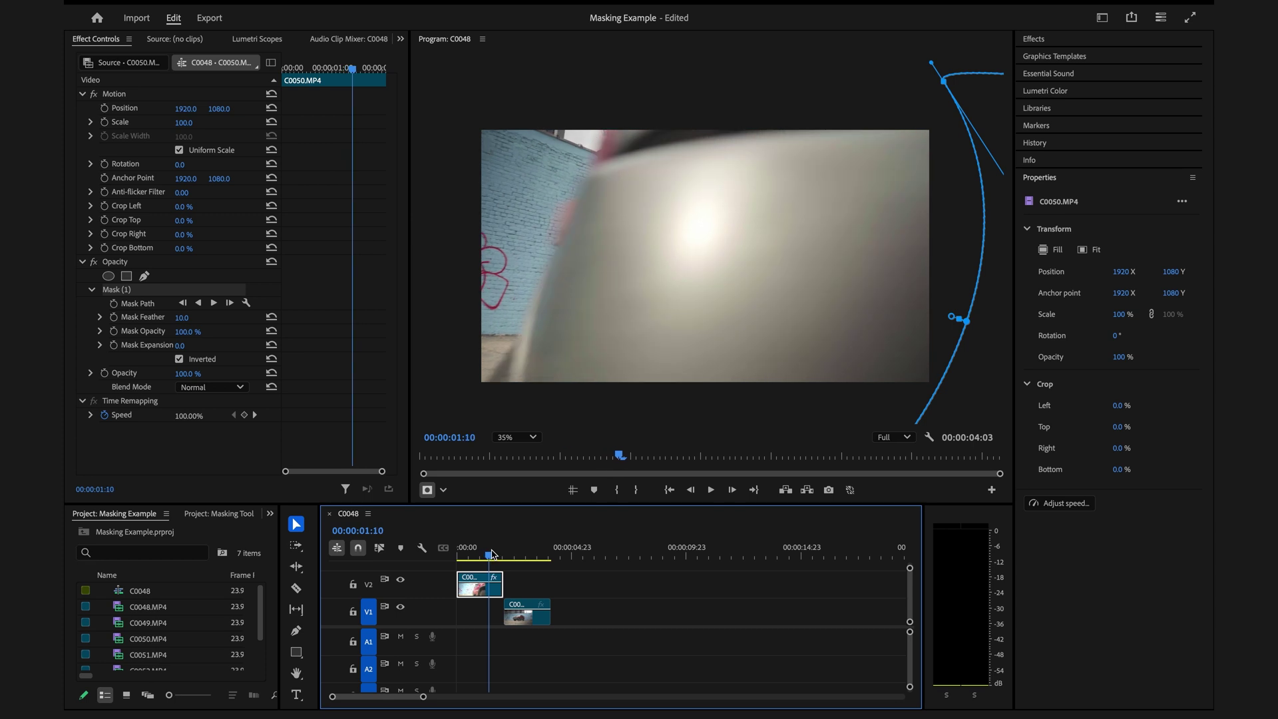
{"action": "left_click_drag", "start_coordinate": [491, 550], "coordinate": [493, 551]}
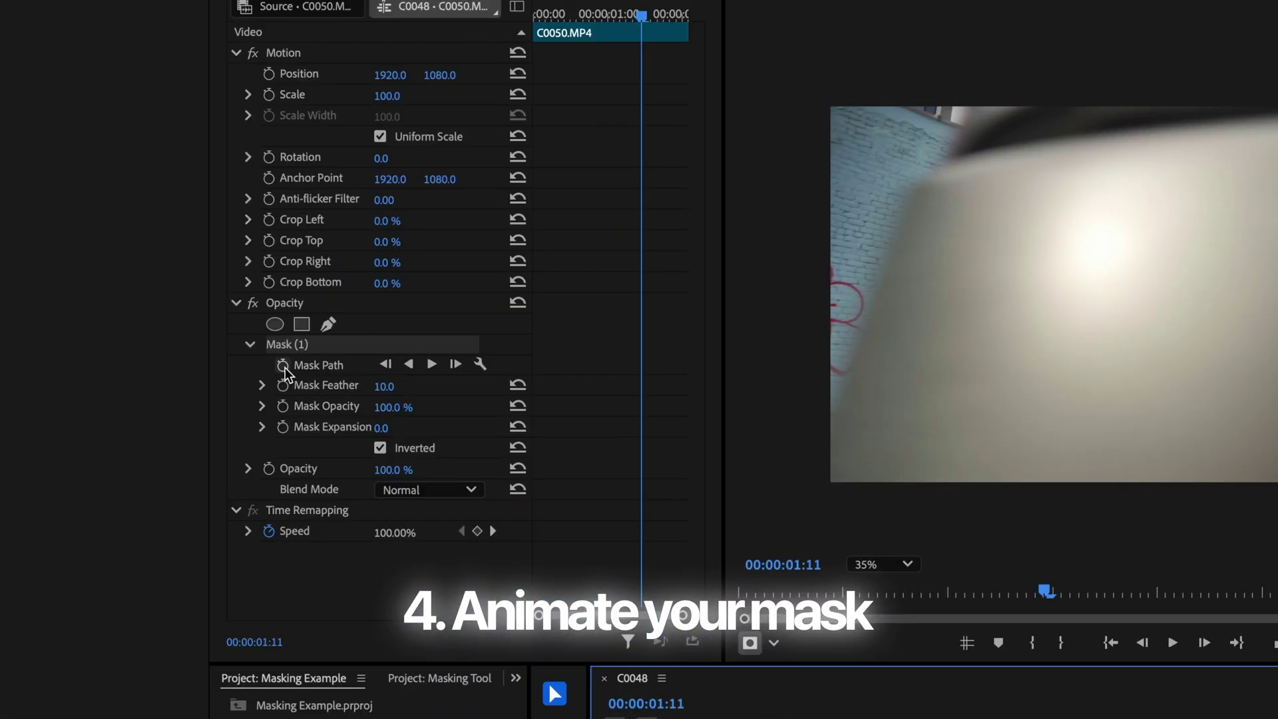
{"action": "left_click", "coordinate": [113, 303]}
{"action": "left_click", "coordinate": [287, 344]}
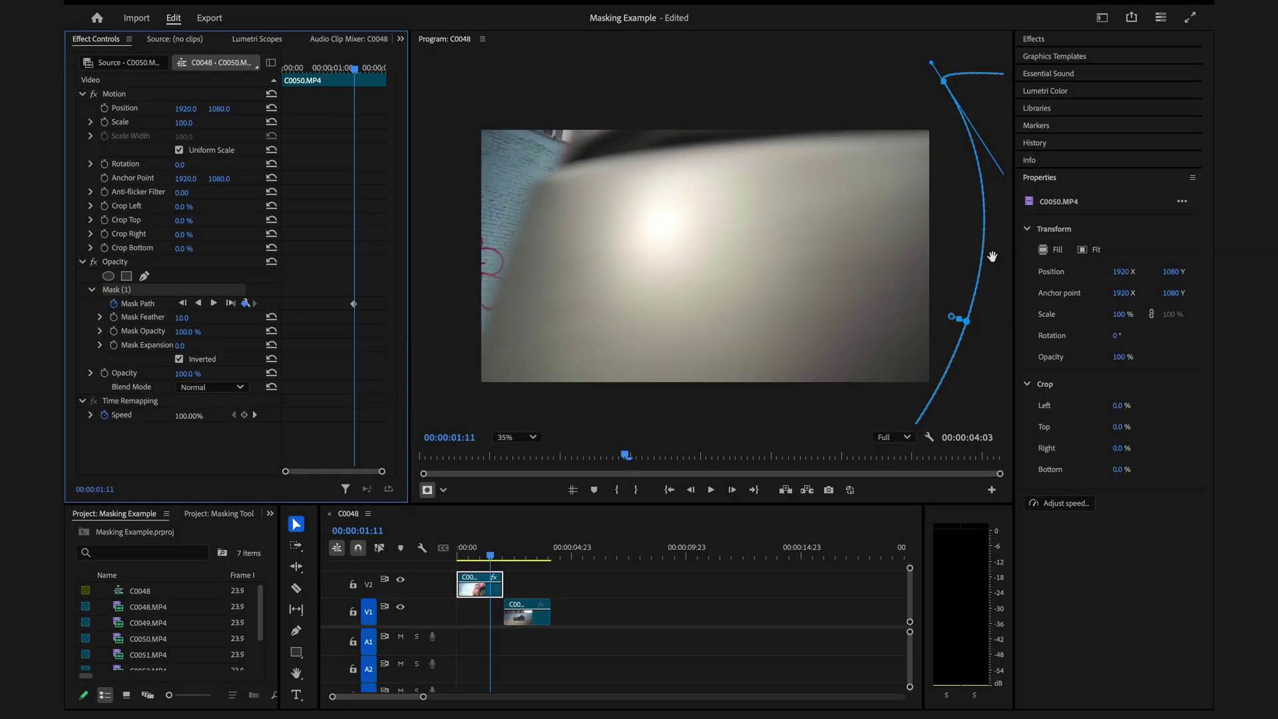
Place the mask just outside the frame's right edge at 00:00:01:11 and shift it slightly left one frame further on
{"action": "left_click_drag", "start_coordinate": [991, 256], "coordinate": [957, 257]}
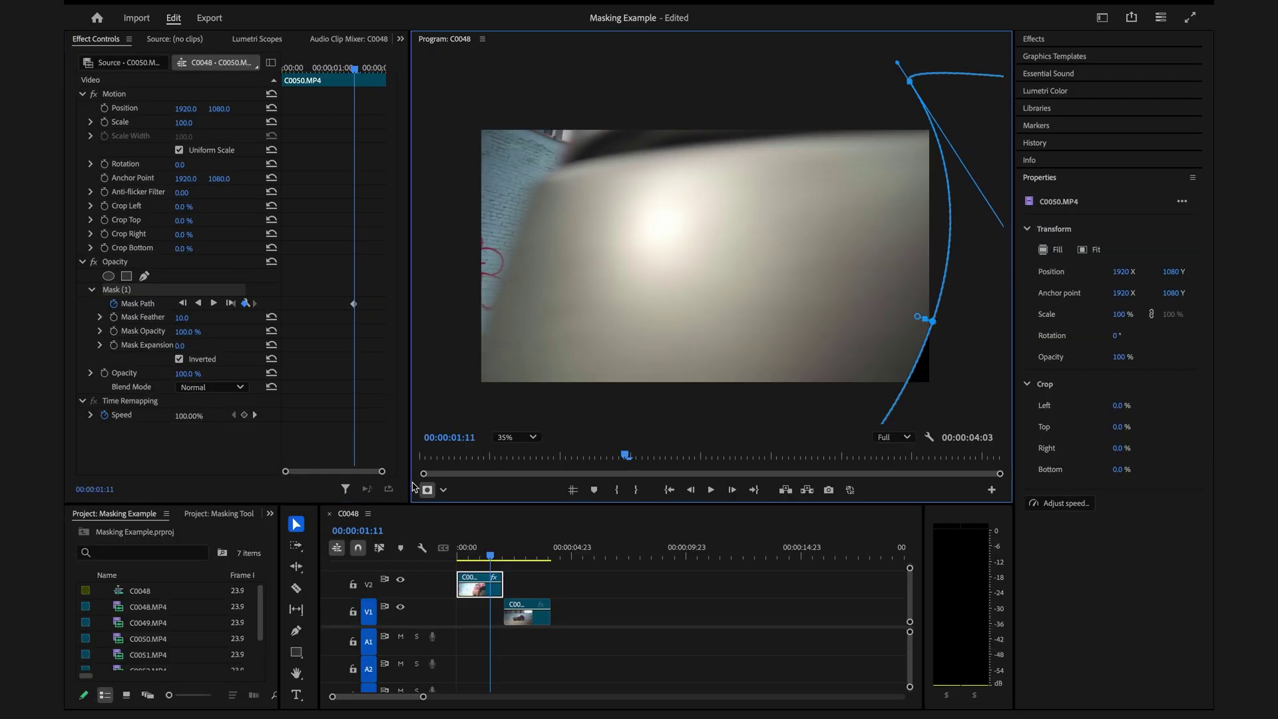
{"action": "mouse_move", "coordinate": [492, 546]}
{"action": "left_mouse_down"}
{"action": "mouse_move", "coordinate": [462, 546]}
{"action": "mouse_move", "coordinate": [489, 546]}
{"action": "left_mouse_up"}
{"action": "left_click", "coordinate": [213, 292]}
{"action": "left_click_drag", "start_coordinate": [969, 262], "coordinate": [1008, 263]}
{"action": "scroll", "coordinate": [756, 266], "scroll_direction": "down", "scroll_amount": 3}
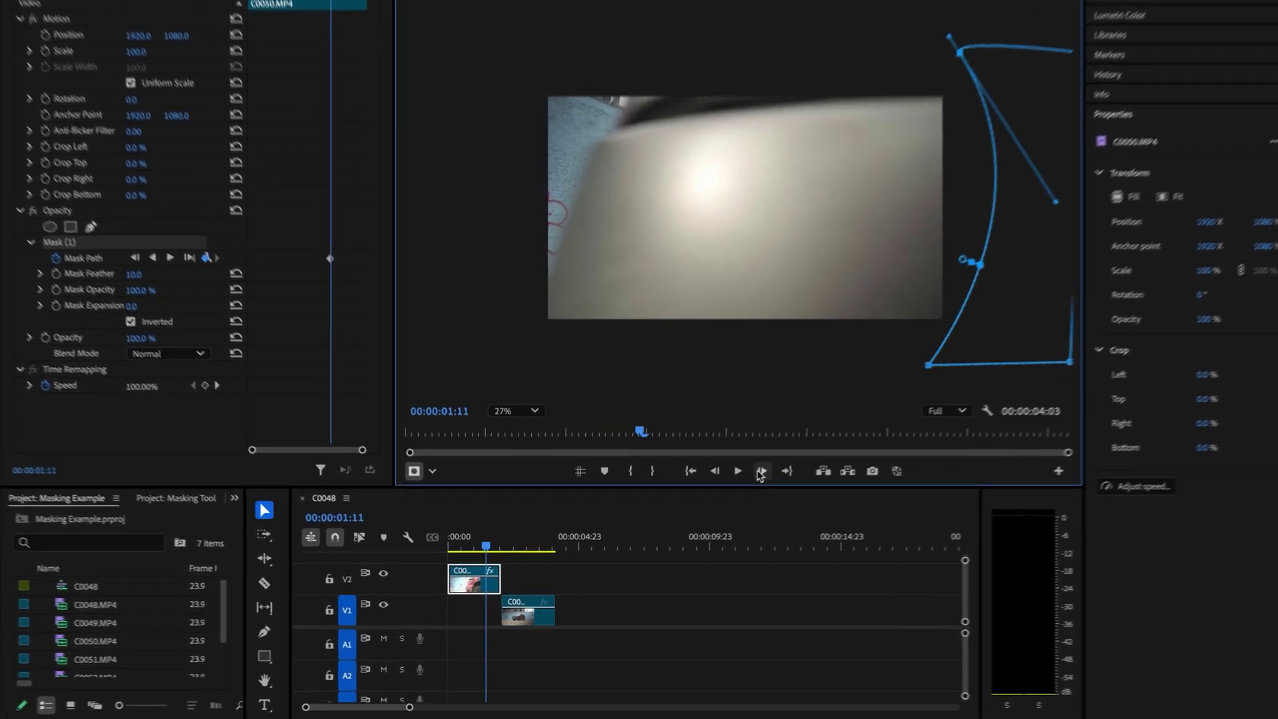
{"action": "left_click", "coordinate": [736, 486]}
{"action": "left_click_drag", "start_coordinate": [978, 269], "coordinate": [964, 270]}
At 00:00:01:21, move the mask past the frame's left edge and stretch its right-hand points beyond the right edge to cover the whole frame
{"action": "left_click", "coordinate": [483, 506]}
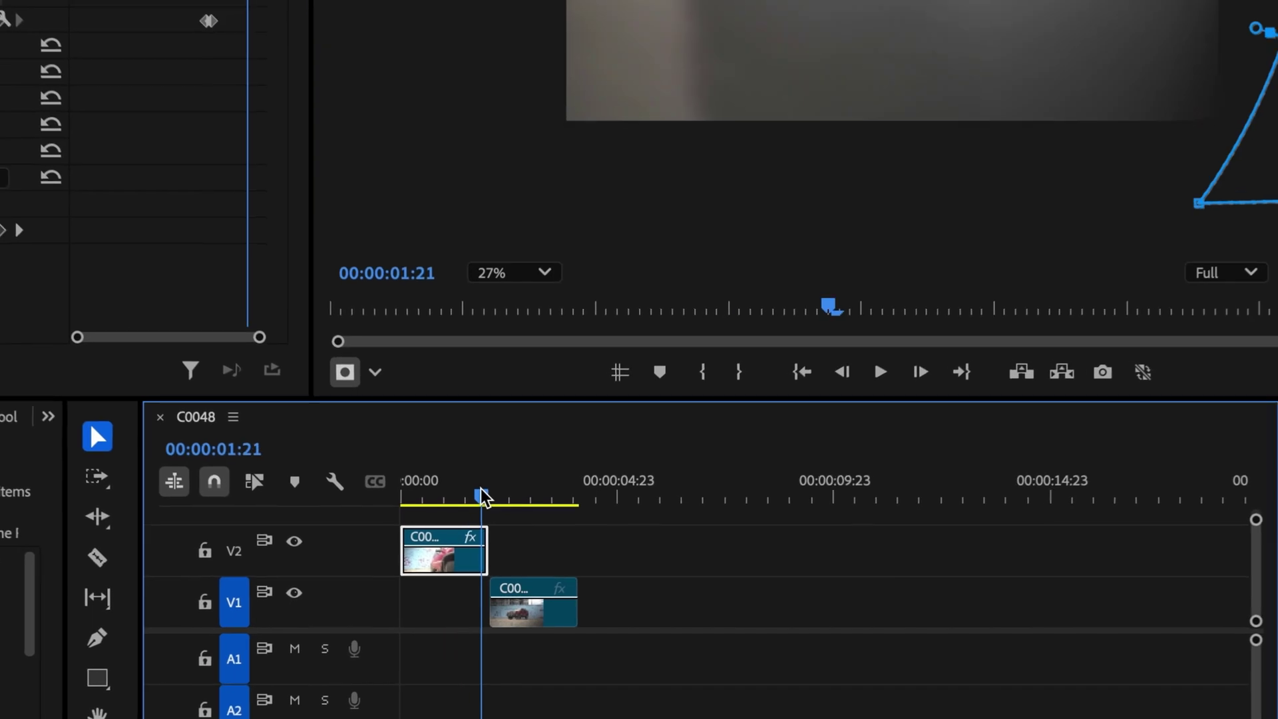
{"action": "left_click_drag", "start_coordinate": [1277, 18], "coordinate": [599, 5]}
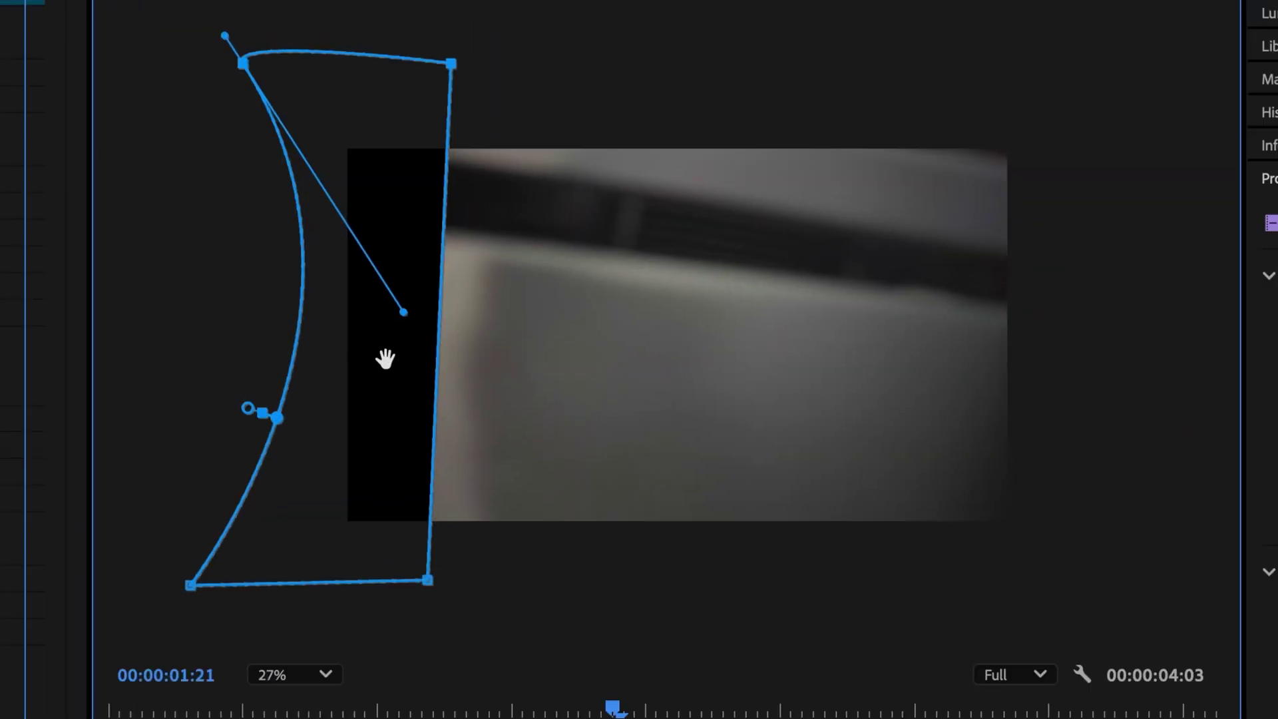
{"action": "left_click_drag", "start_coordinate": [384, 359], "coordinate": [384, 365]}
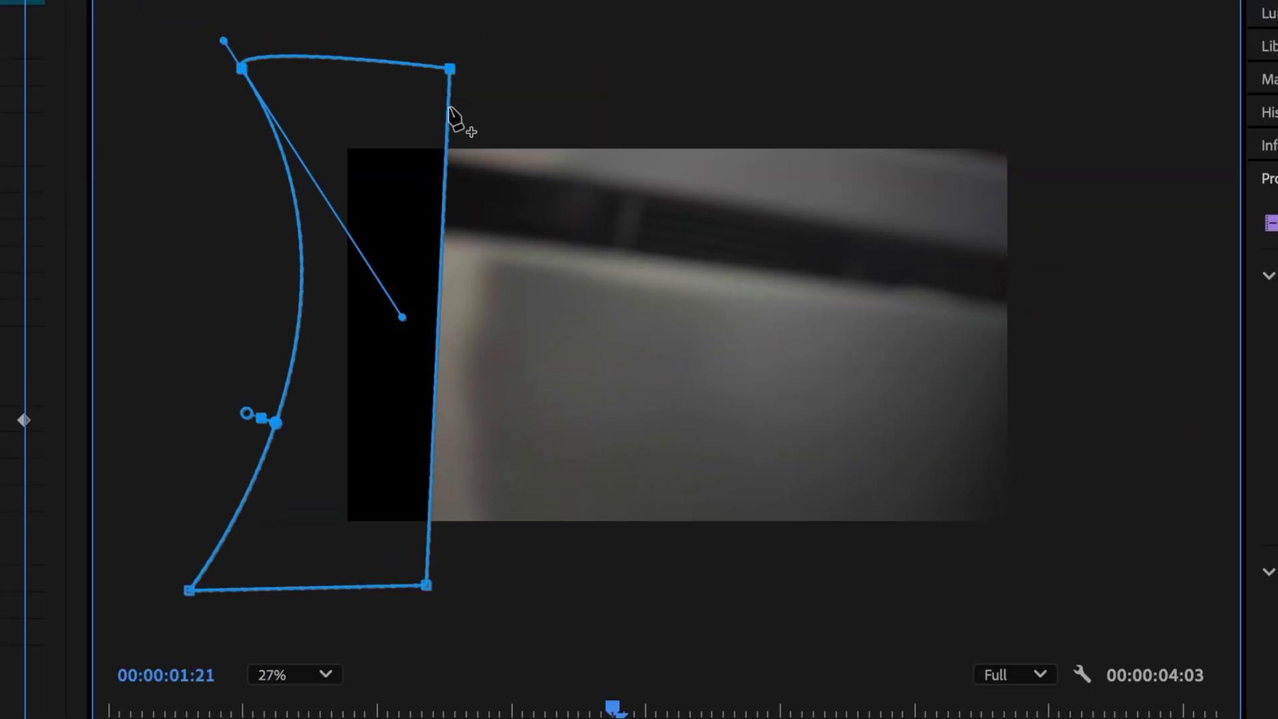
{"action": "left_click_drag", "start_coordinate": [448, 105], "coordinate": [982, 75]}
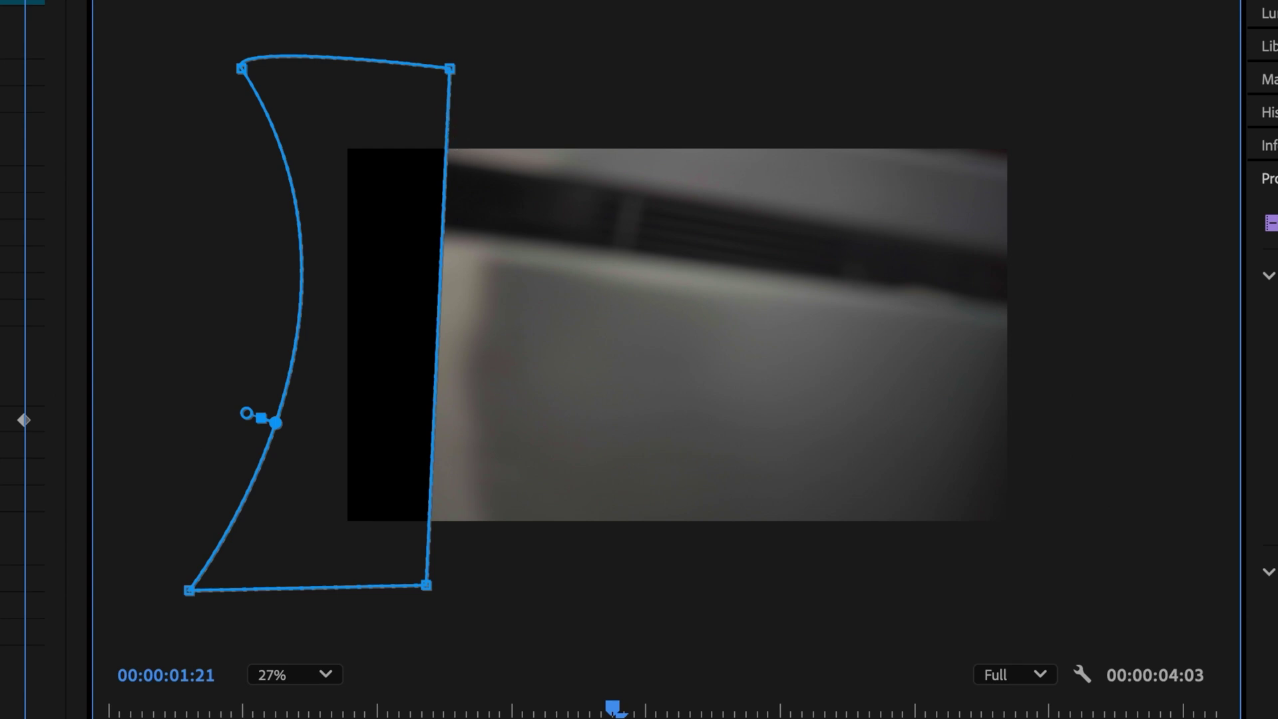
{"action": "left_click_drag", "start_coordinate": [448, 115], "coordinate": [1126, 90]}
{"action": "left_click_drag", "start_coordinate": [426, 585], "coordinate": [1102, 580]}
Slide the V1 clip earlier on the timeline so it overlaps beneath the end of the masked V2 clip
{"action": "left_click_drag", "start_coordinate": [499, 547], "coordinate": [503, 546]}
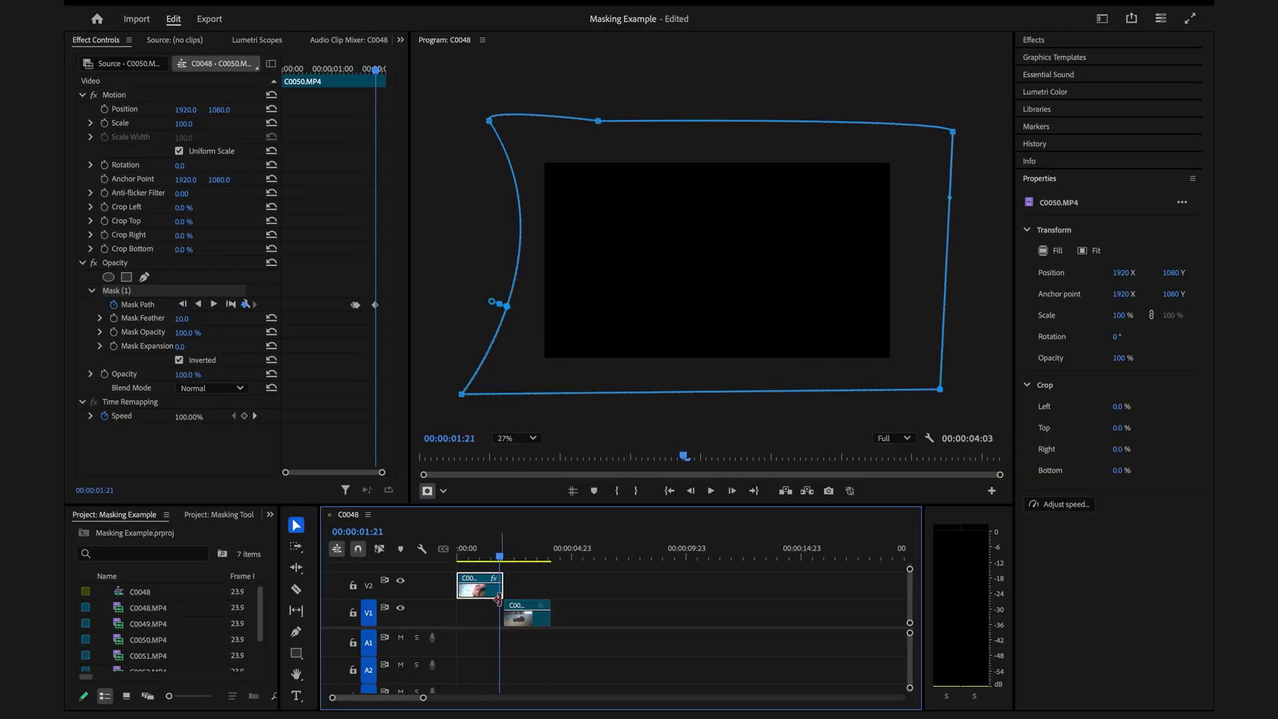
{"action": "left_click", "coordinate": [603, 605]}
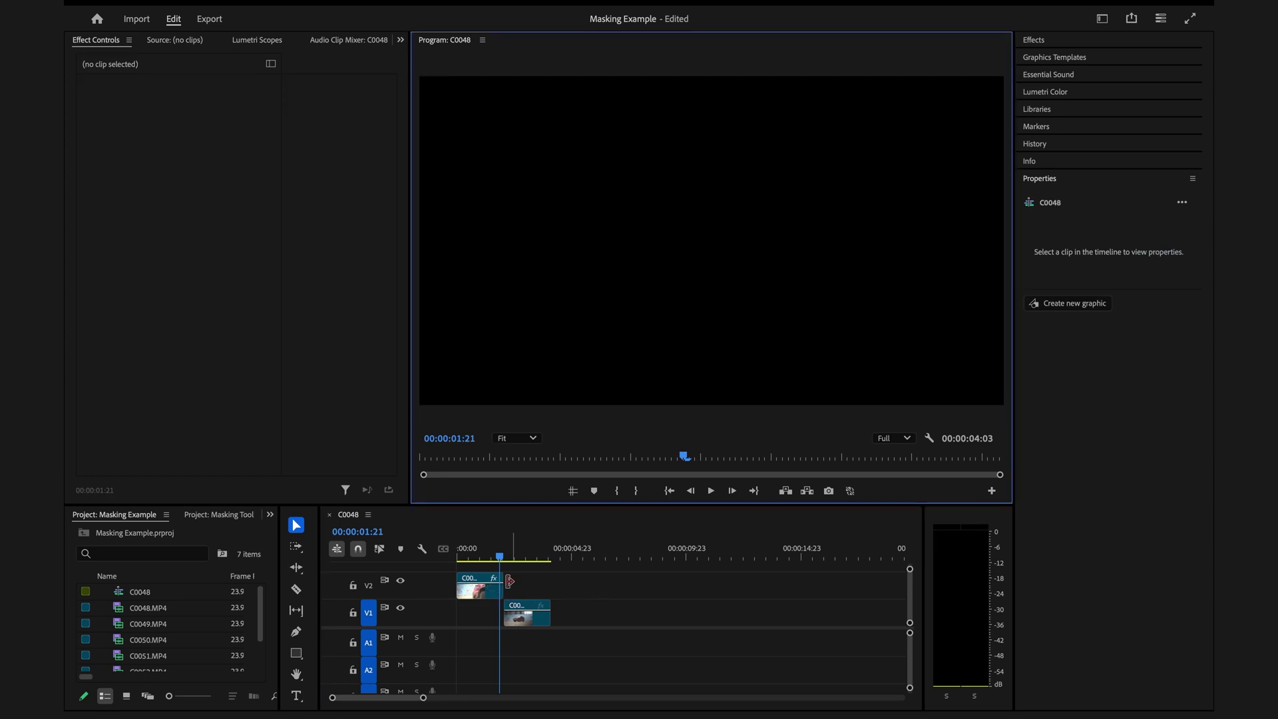
{"action": "left_click_drag", "start_coordinate": [498, 555], "coordinate": [466, 549]}
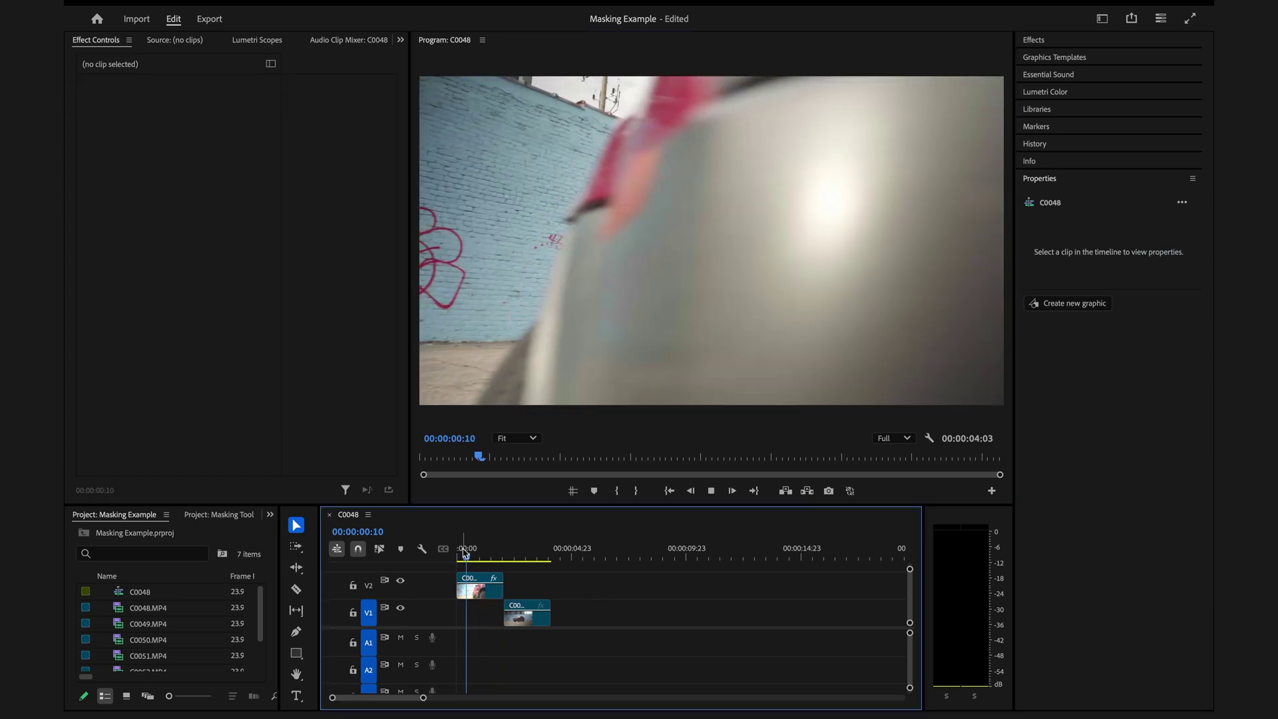
{"action": "key", "text": "Down"}
{"action": "left_click_drag", "start_coordinate": [528, 616], "coordinate": [516, 616]}
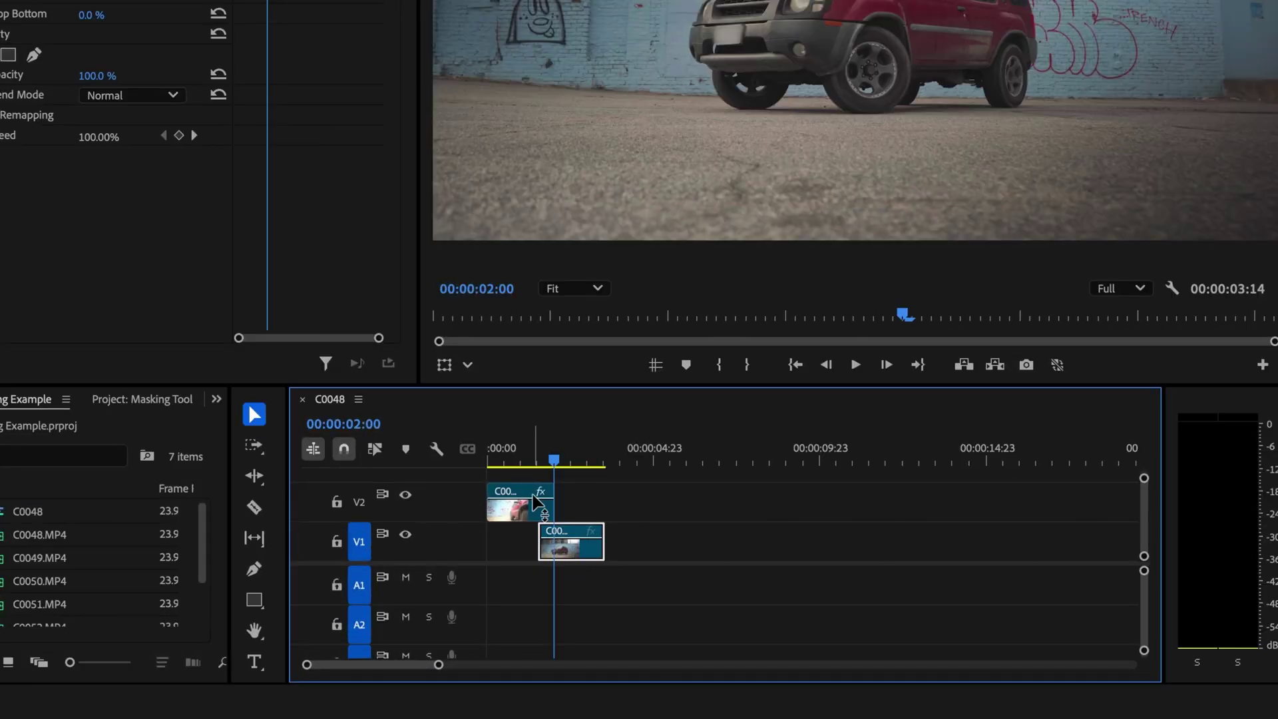
{"action": "scroll", "coordinate": [488, 581], "scroll_direction": "up", "scroll_amount": 5}
{"action": "left_click", "coordinate": [559, 458]}
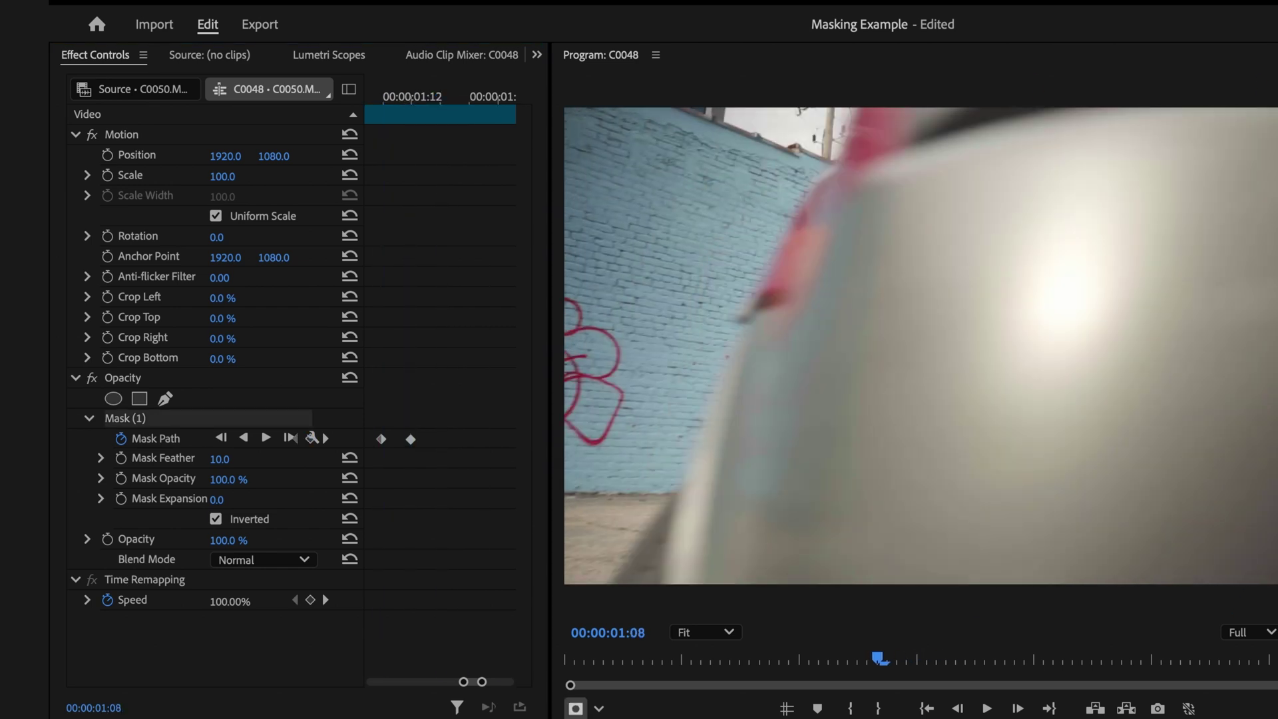
Step frame by frame through the overlap from 00:00:01:08 to check how the mask reveals the lower clip
{"action": "key", "text": "Right"}
{"action": "key", "text": "Right"}
{"action": "key", "text": "Right"}
{"action": "key", "text": "Right"}
{"action": "key", "text": "Right"}
{"action": "key", "text": "Right"}
{"action": "key", "text": "Right"}
{"action": "key", "text": "Right"}
{"action": "key", "text": "Right"}
{"action": "key", "text": "Right"}
{"action": "key", "text": "Right"}
{"action": "key", "text": "Right"}
{"action": "key", "text": "Right"}
{"action": "key", "text": "Right"}
{"action": "key", "text": "Right"}
{"action": "key", "text": "Right"}
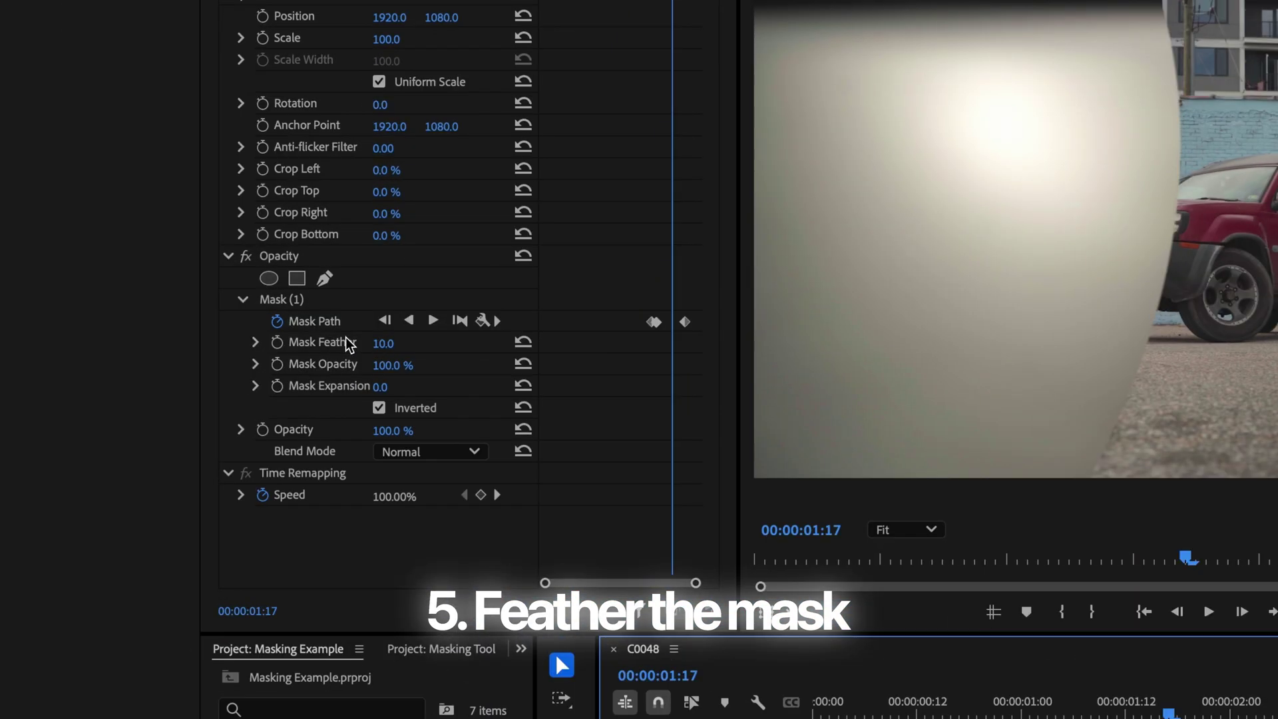
Set the Mask Feather to 481 to soften the edge between the two shots
{"action": "left_click_drag", "start_coordinate": [381, 344], "coordinate": [616, 343]}
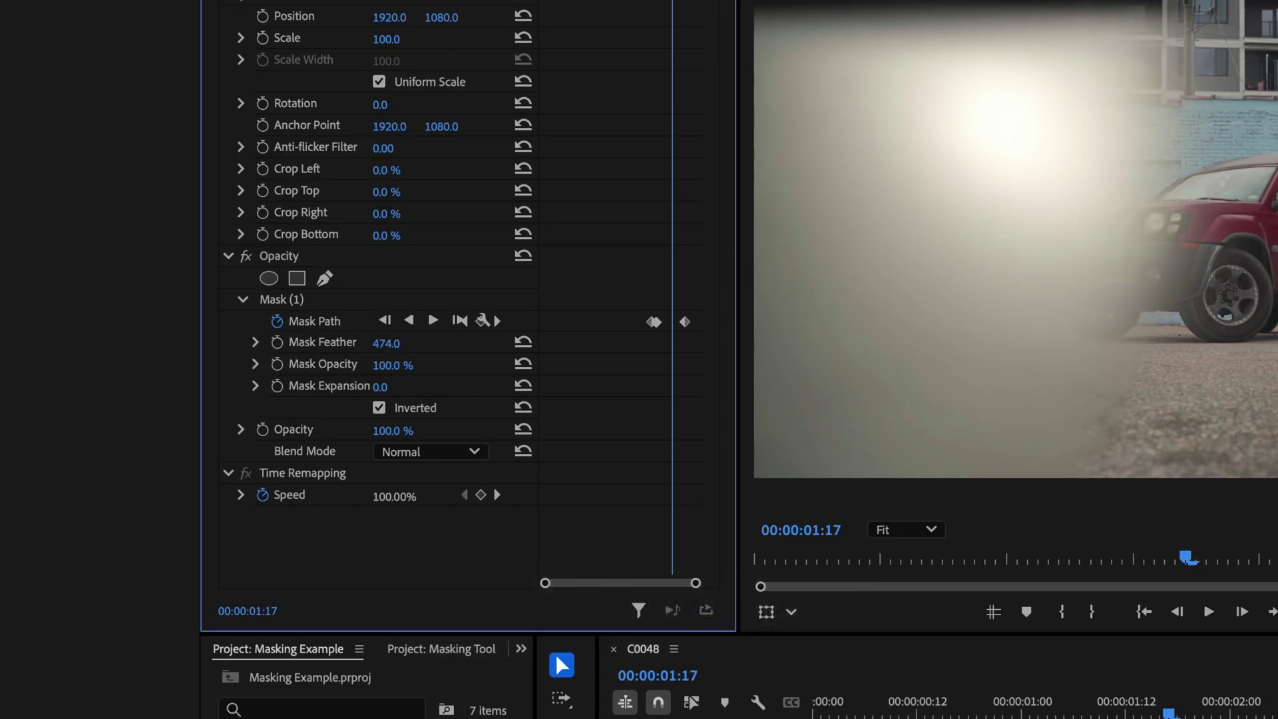
{"action": "left_click_drag", "start_coordinate": [1168, 714], "coordinate": [1163, 714]}
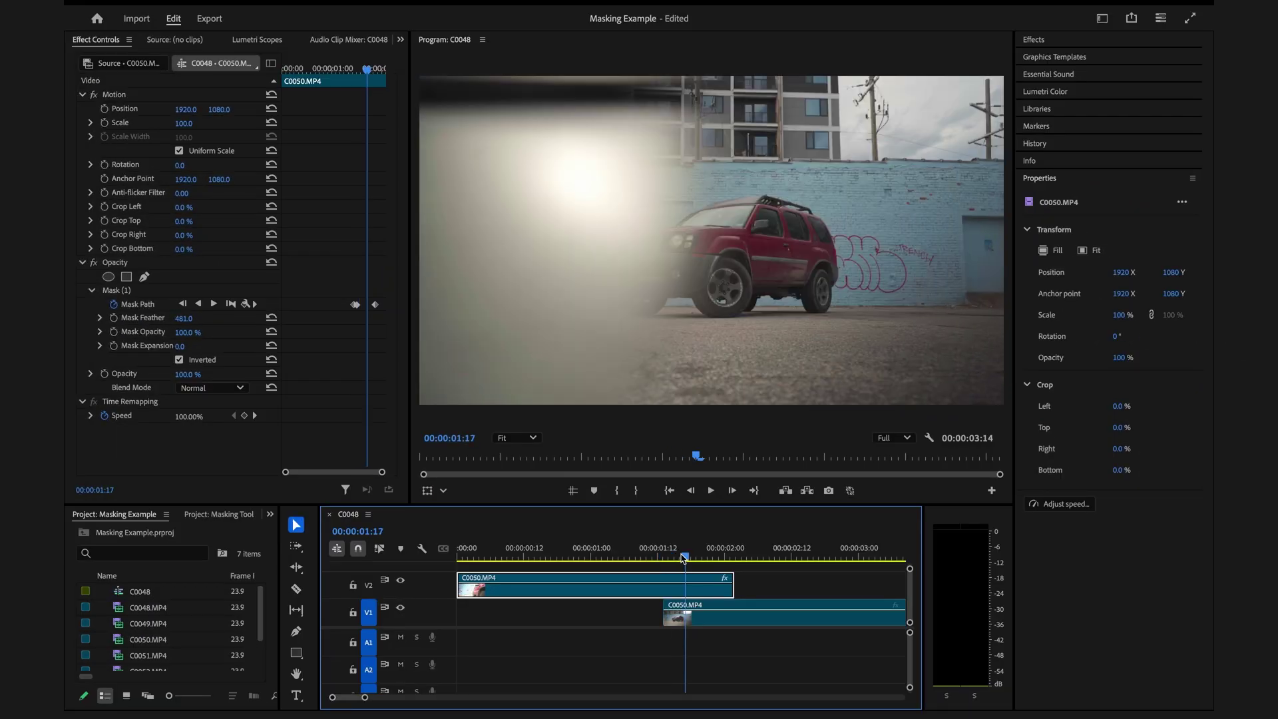
{"action": "left_click_drag", "start_coordinate": [683, 557], "coordinate": [713, 556]}
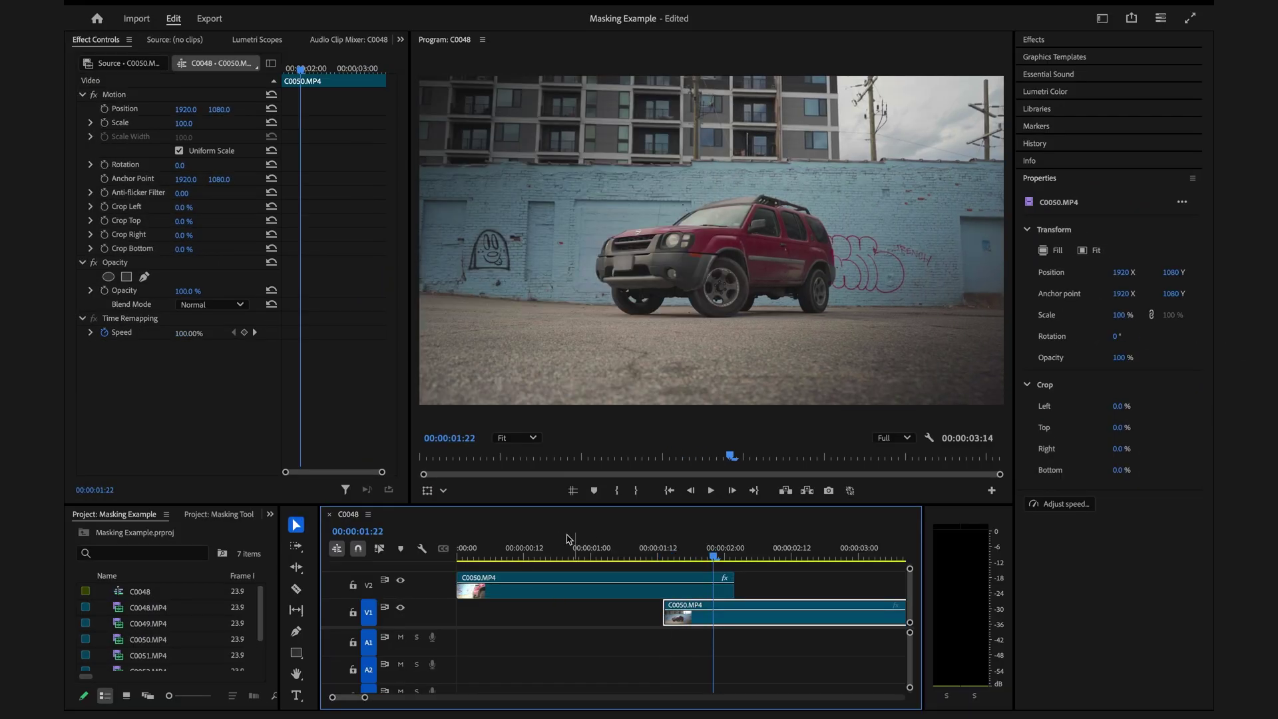
{"action": "left_click", "coordinate": [513, 549]}
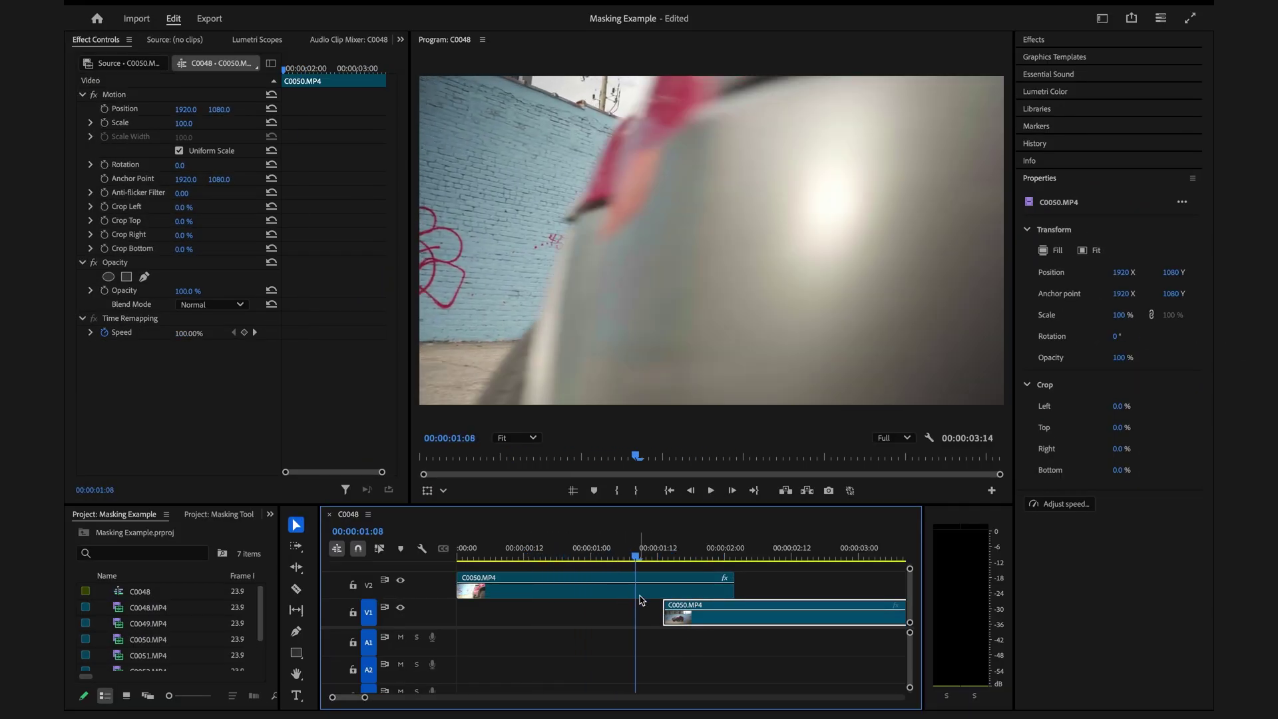
Display the Time Remapping Speed line on the V2 clip
{"action": "left_click", "coordinate": [641, 595]}
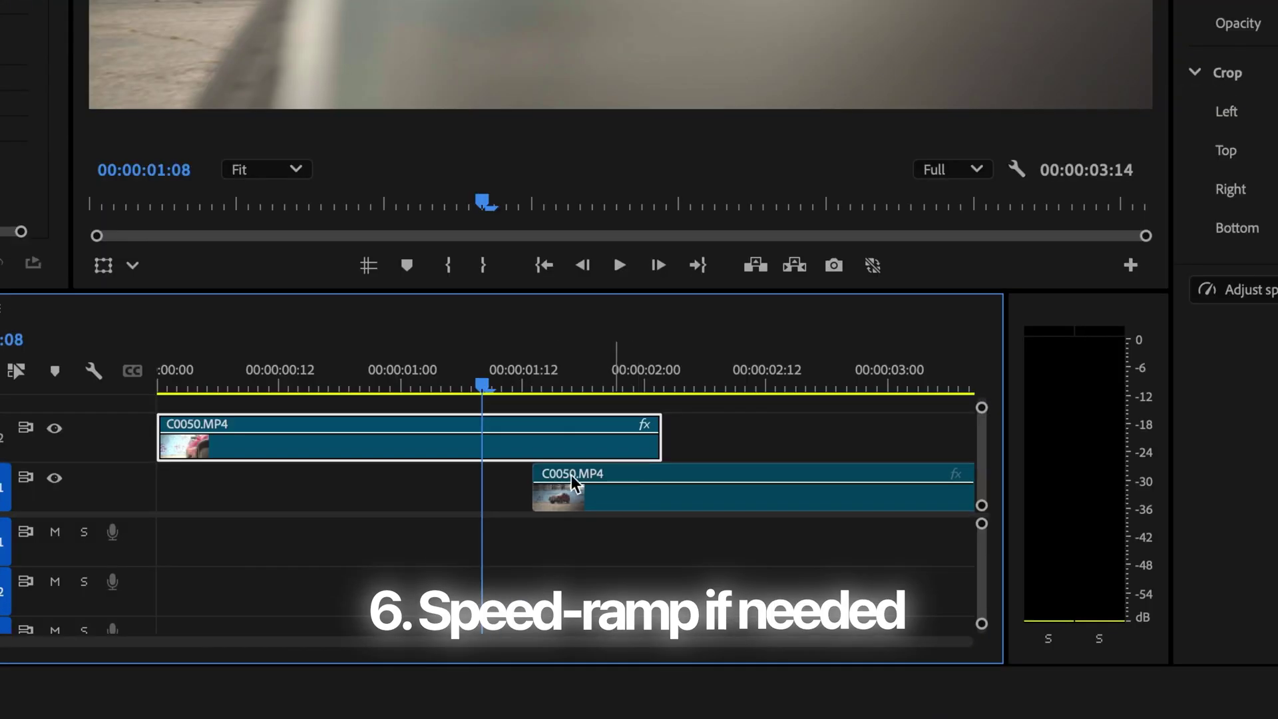
{"action": "left_click", "coordinate": [724, 578]}
{"action": "mouse_move", "coordinate": [750, 521]}
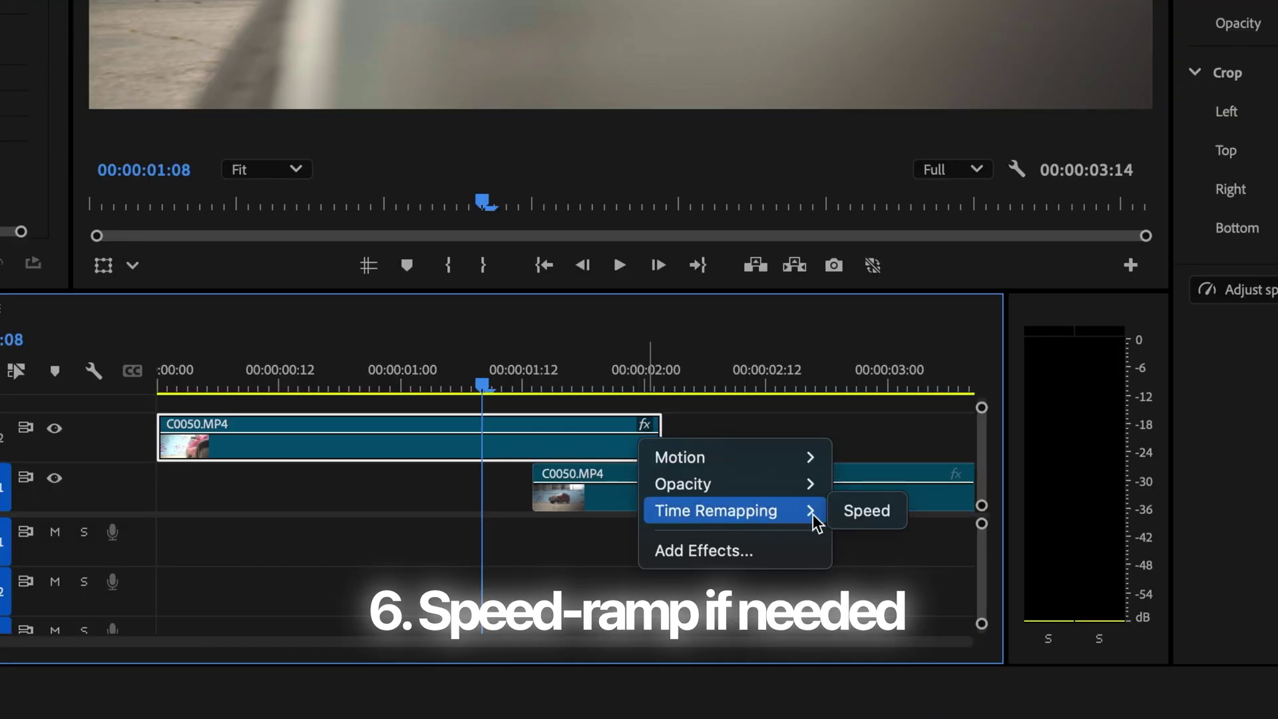
{"action": "left_click", "coordinate": [865, 514]}
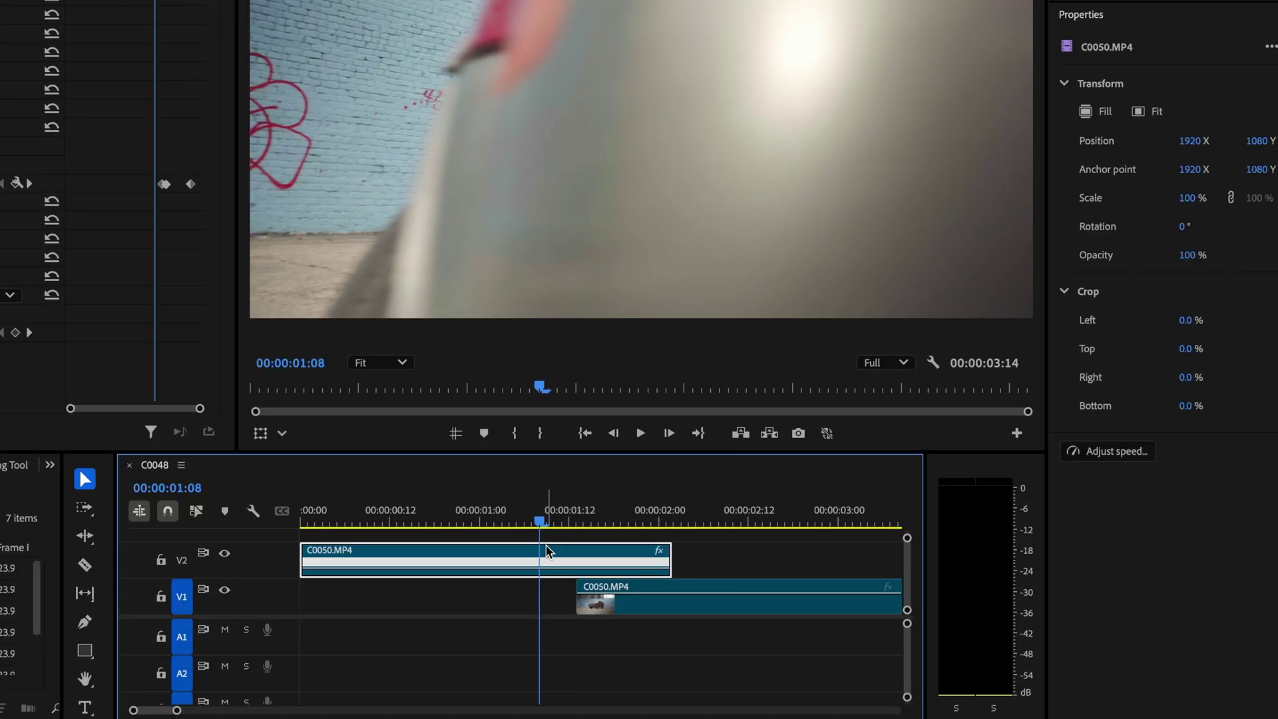
Add a speed keyframe to the V2 clip at 00:00:01:08 and spread it into a smooth ramp up to a faster speed
{"action": "key", "text": "p"}
{"action": "left_click", "coordinate": [539, 562]}
{"action": "key", "text": "v"}
{"action": "left_click_drag", "start_coordinate": [547, 563], "coordinate": [589, 589]}
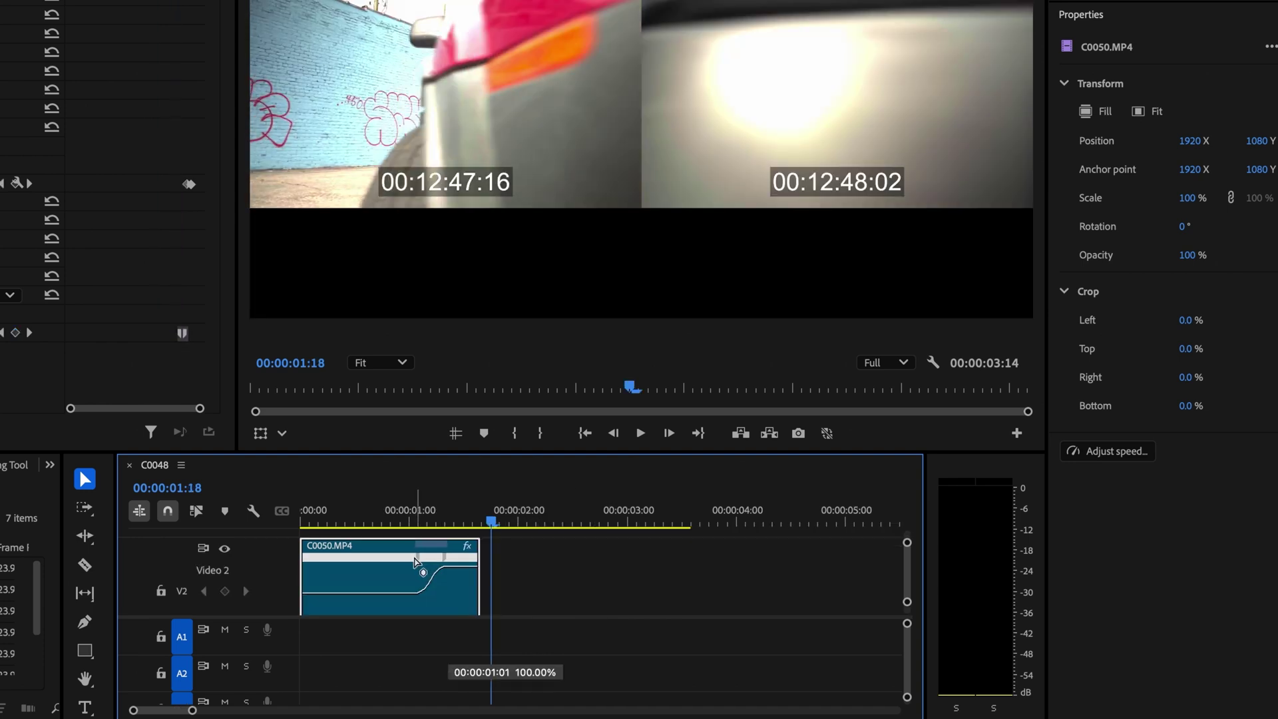
{"action": "left_click_drag", "start_coordinate": [419, 570], "coordinate": [408, 565]}
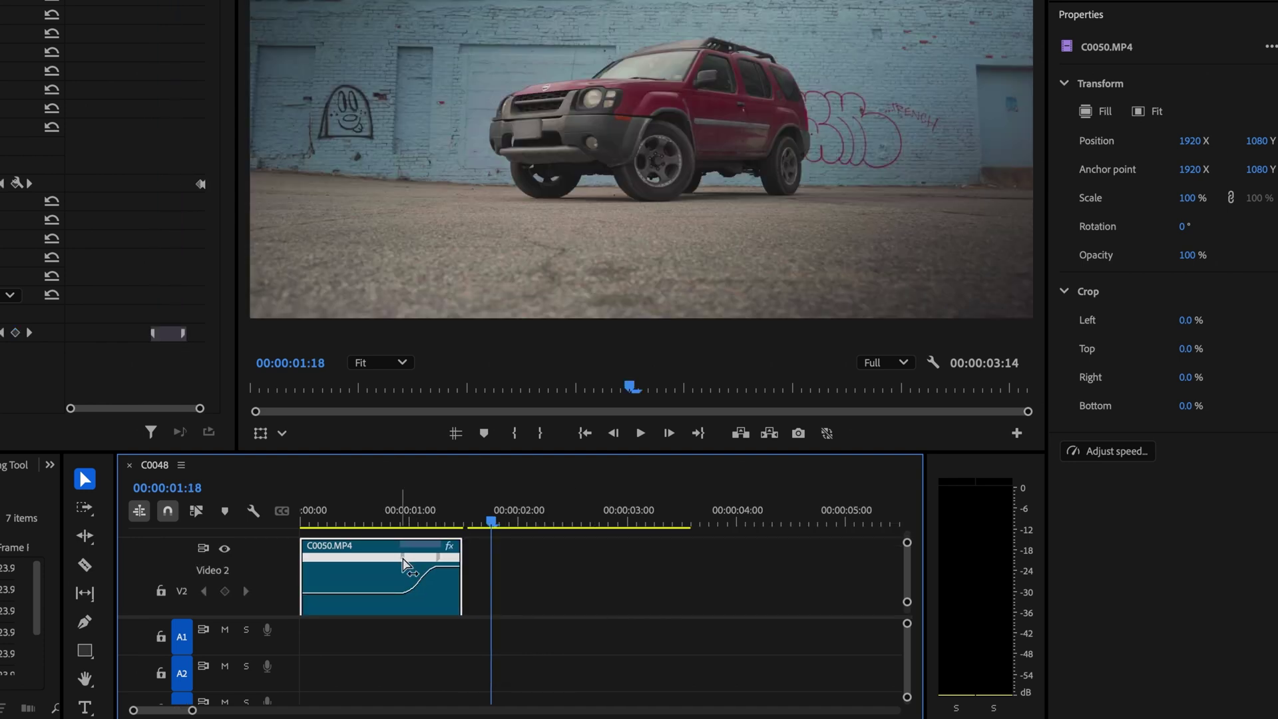
Play back the sequence to review the speed-ramped mask transition
{"action": "left_click", "coordinate": [393, 517]}
{"action": "key", "text": "space"}
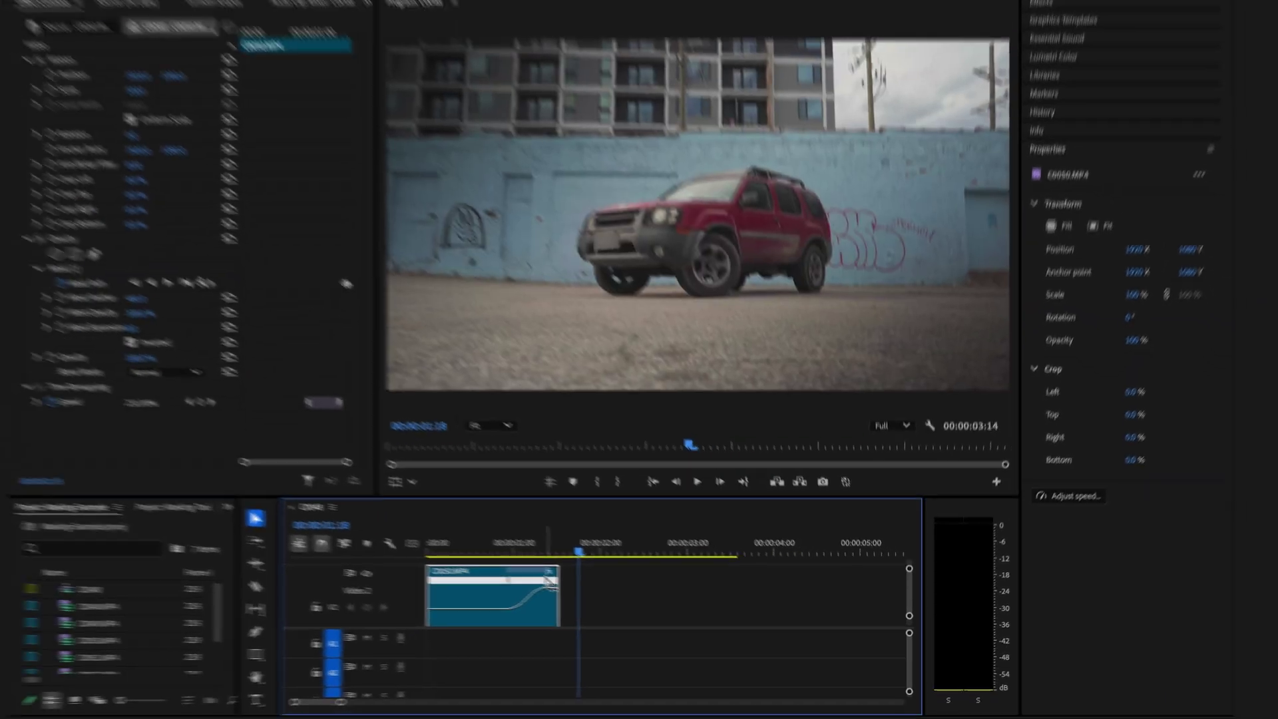
{"action": "left_click_drag", "start_coordinate": [421, 516], "coordinate": [413, 516]}
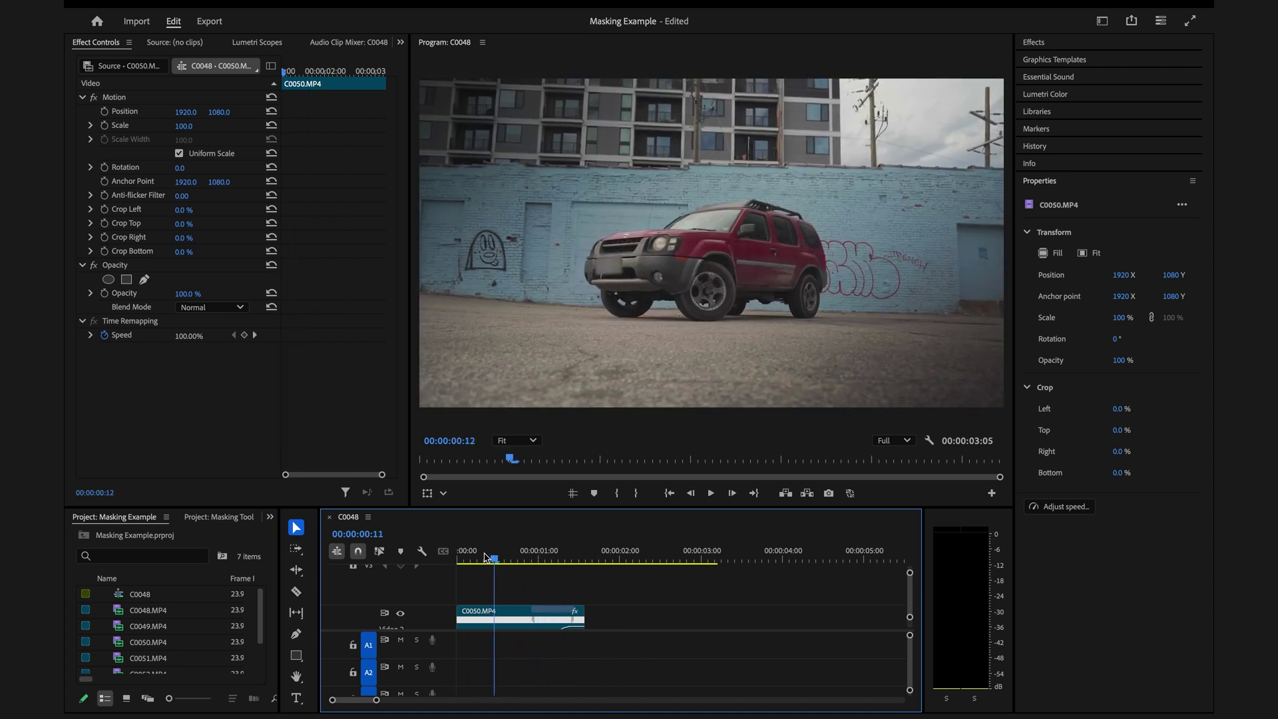
{"action": "key", "text": "space"}
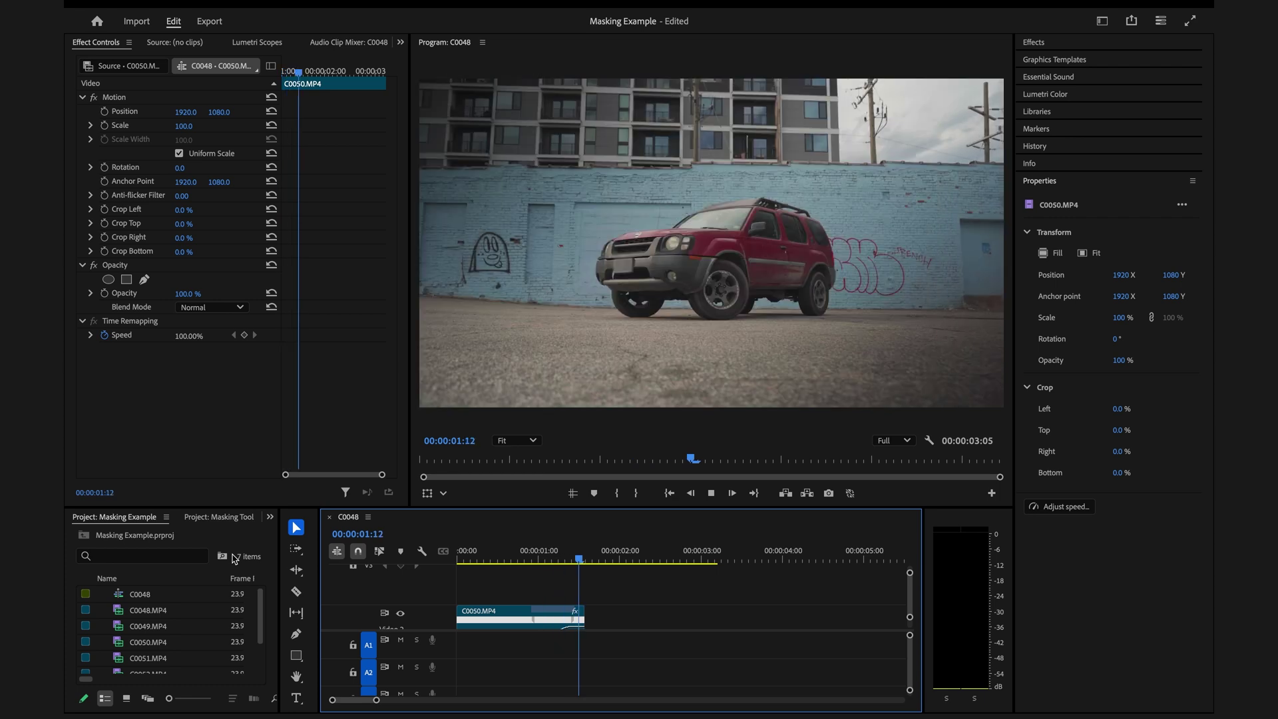